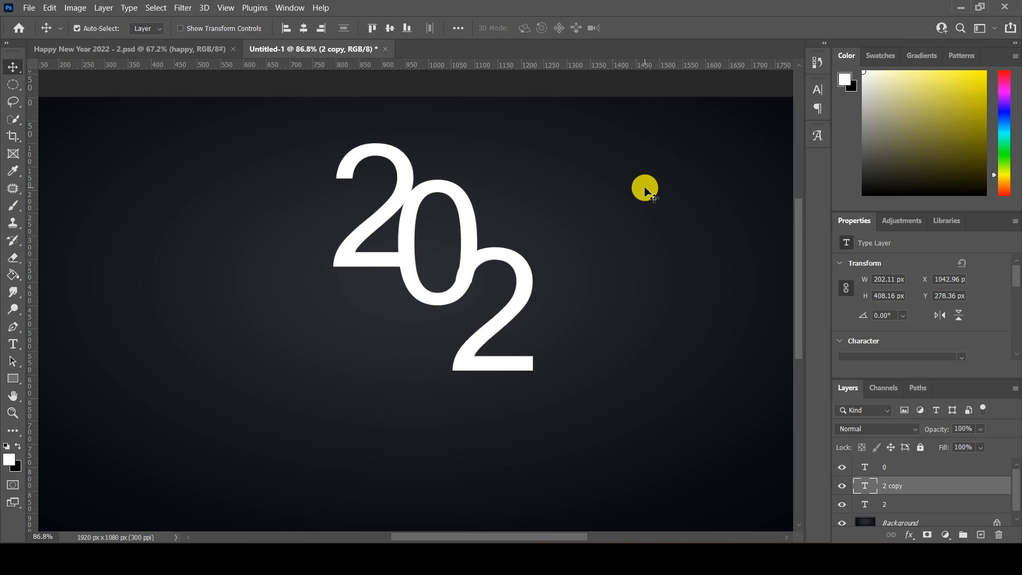
Duplicate the lower 2 and place the copy diagonally below it so the two digits overlap
{"action": "left_click_drag", "start_coordinate": [531, 276], "coordinate": [568, 325]}
{"action": "scroll", "coordinate": [550, 322], "scroll_direction": "up", "scroll_amount": 3}
{"action": "scroll", "coordinate": [550, 323], "scroll_direction": "down", "scroll_amount": 2}
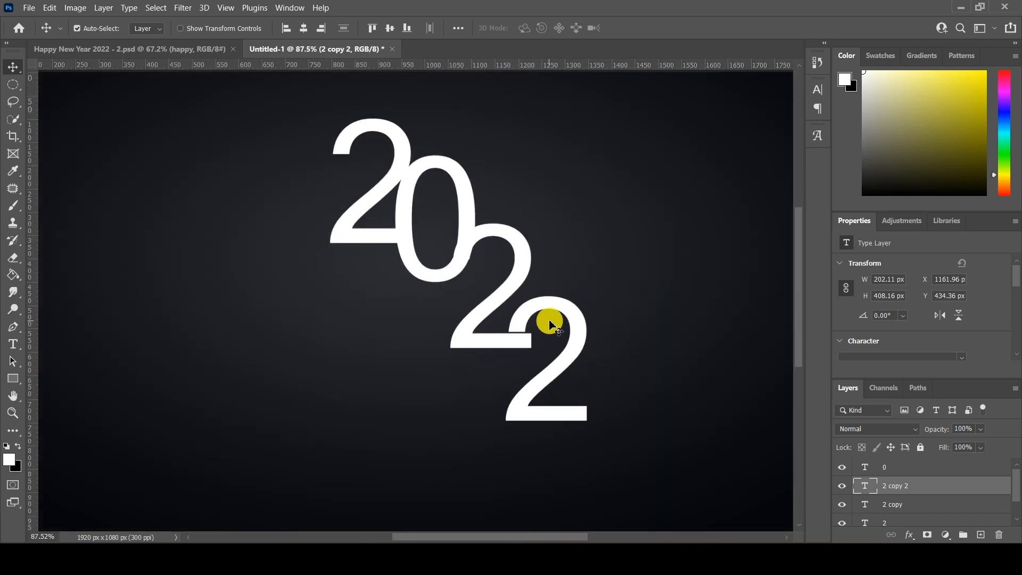
{"action": "scroll", "coordinate": [548, 325], "scroll_direction": "up", "scroll_amount": 3}
{"action": "scroll", "coordinate": [542, 332], "scroll_direction": "up", "scroll_amount": 2}
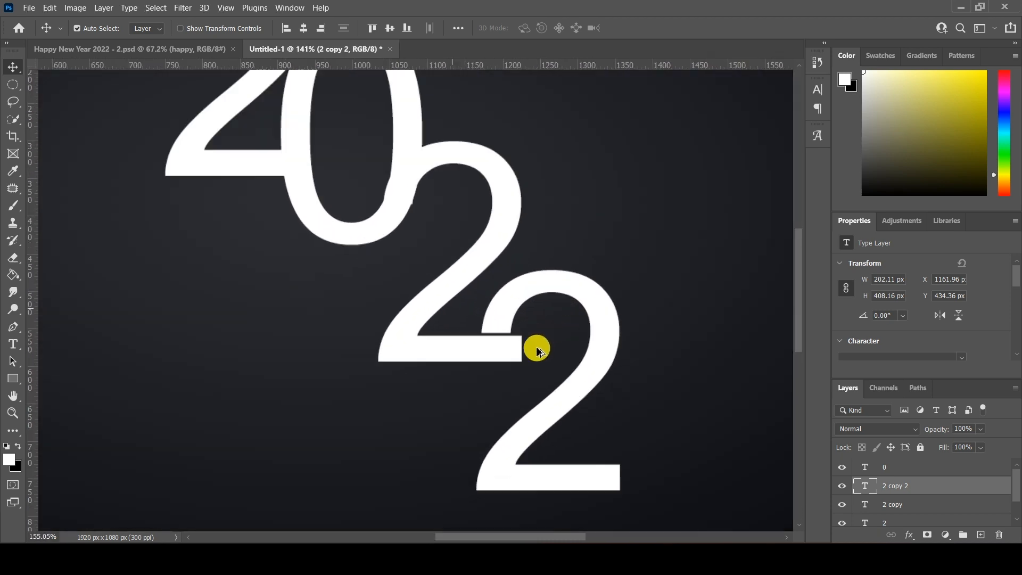
Nudge the new 2 about 33 px left and 6 px down so it joins the base of the 2 above
{"action": "key", "text": "shift+Left"}
{"action": "key", "text": "shift+Left"}
{"action": "key", "text": "shift+Left"}
{"action": "key", "text": "Down"}
{"action": "key", "text": "Down"}
{"action": "key", "text": "Down"}
{"action": "key", "text": "Down"}
{"action": "key", "text": "Down"}
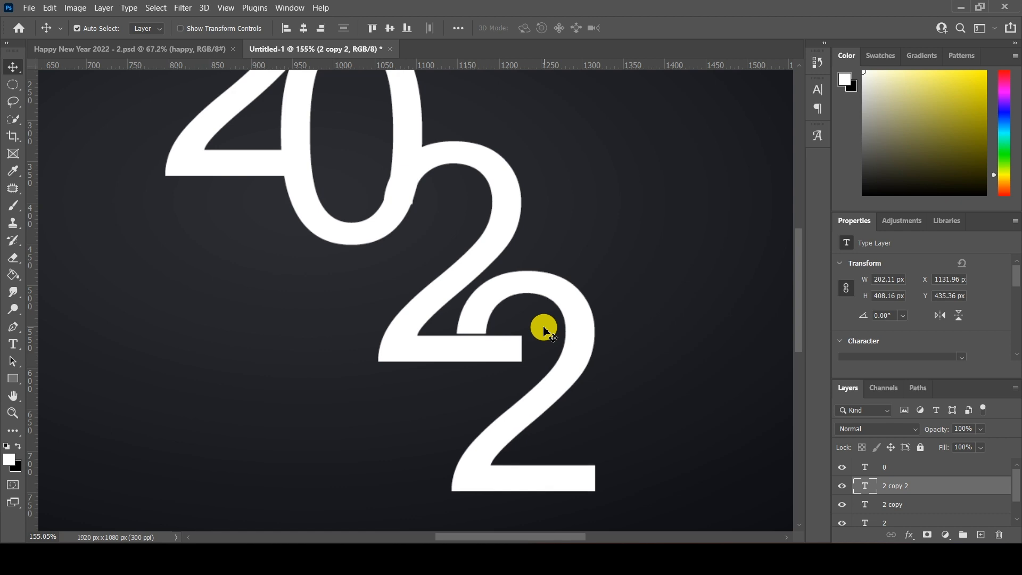
{"action": "key", "text": "Left"}
{"action": "key", "text": "Left"}
{"action": "key", "text": "Left"}
{"action": "key", "text": "Down"}
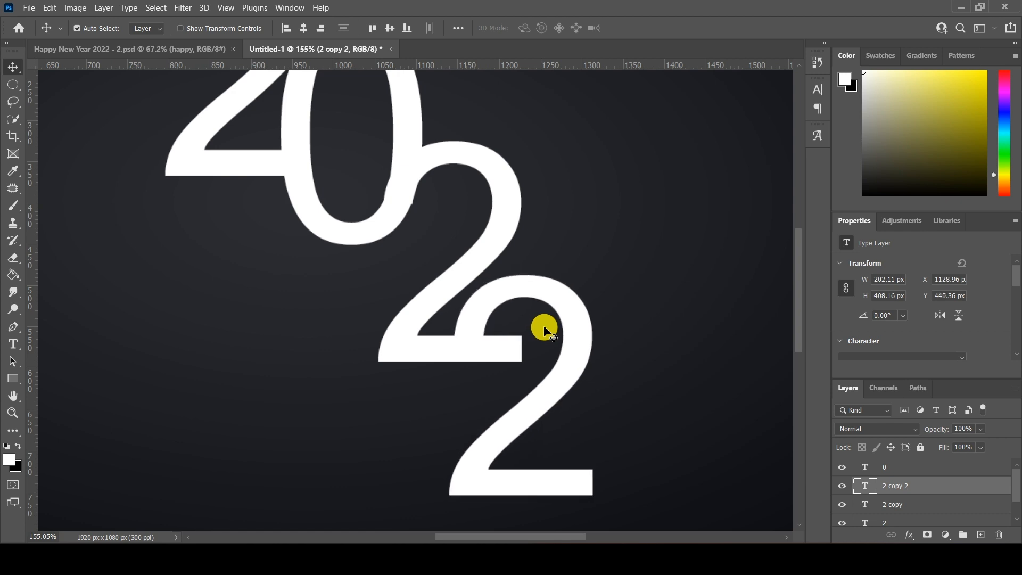
Rasterize the 2 copy layer and erase the end of its stroke that sticks out past the 0
{"action": "scroll", "coordinate": [544, 331], "scroll_direction": "down", "scroll_amount": 5}
{"action": "scroll", "coordinate": [447, 222], "scroll_direction": "up", "scroll_amount": 5}
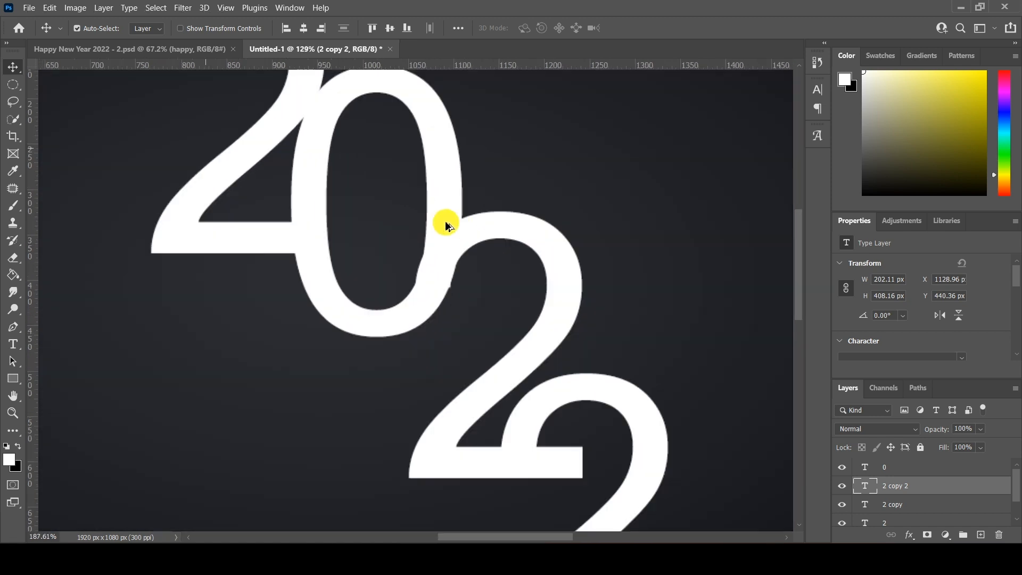
{"action": "left_click", "coordinate": [526, 213]}
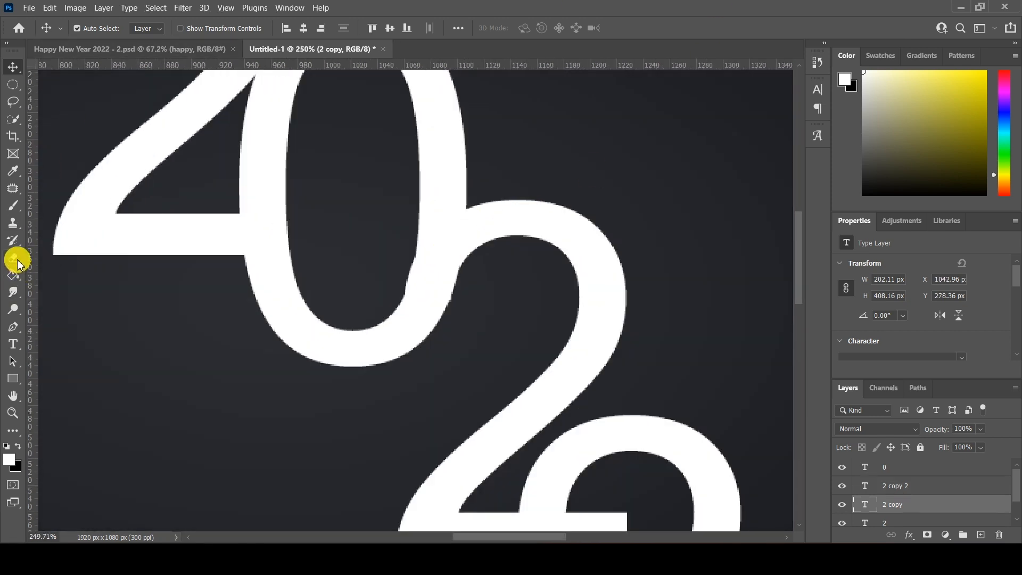
{"action": "left_click", "coordinate": [18, 261]}
{"action": "left_click", "coordinate": [403, 280]}
{"action": "left_click", "coordinate": [518, 224]}
{"action": "scroll", "coordinate": [425, 272], "scroll_direction": "up", "scroll_amount": 3}
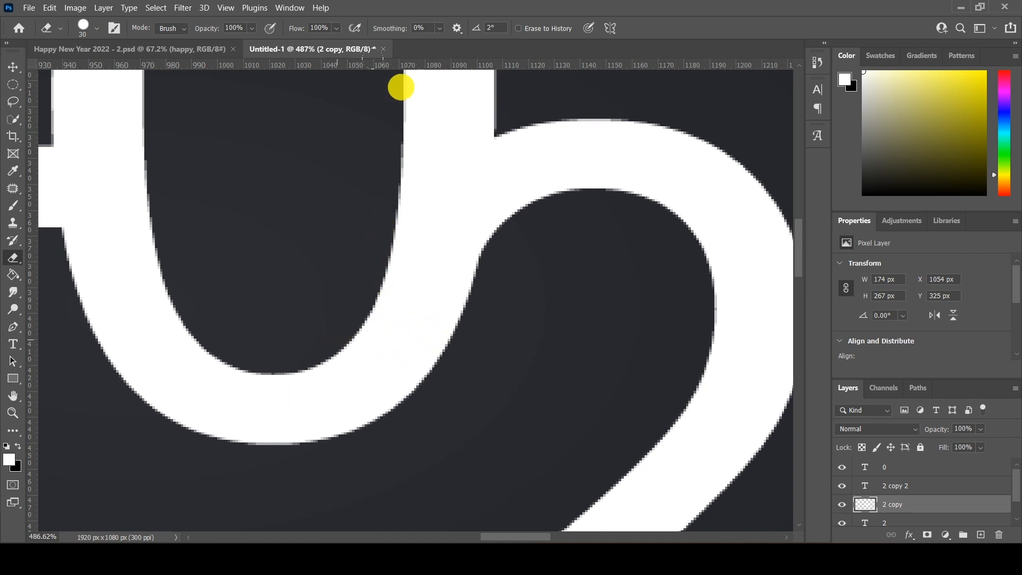
{"action": "scroll", "coordinate": [358, 246], "scroll_direction": "down", "scroll_amount": 2}
{"action": "scroll", "coordinate": [358, 247], "scroll_direction": "down", "scroll_amount": 5}
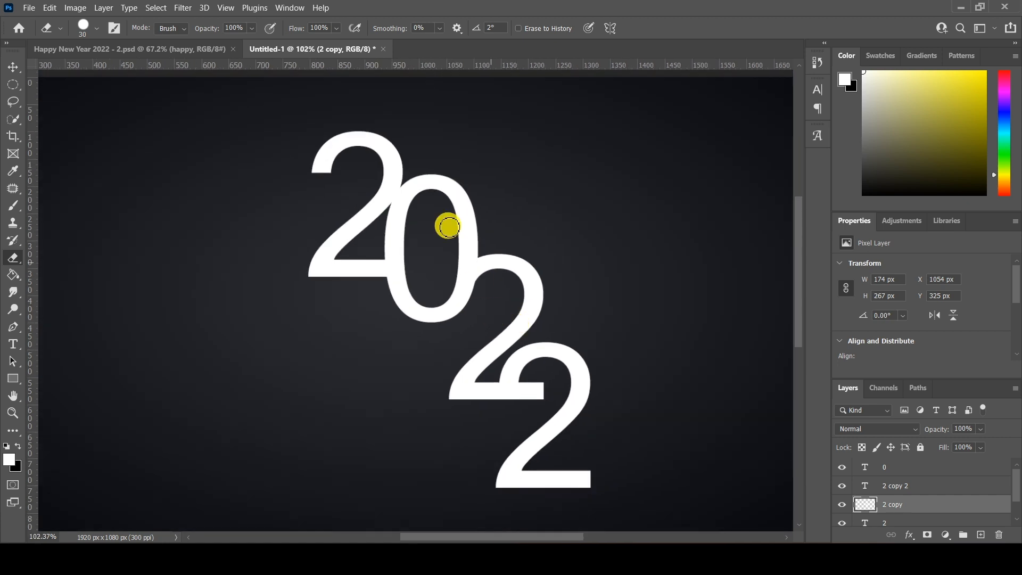
{"action": "scroll", "coordinate": [424, 203], "scroll_direction": "up", "scroll_amount": 6}
{"action": "scroll", "coordinate": [421, 273], "scroll_direction": "down", "scroll_amount": 10}
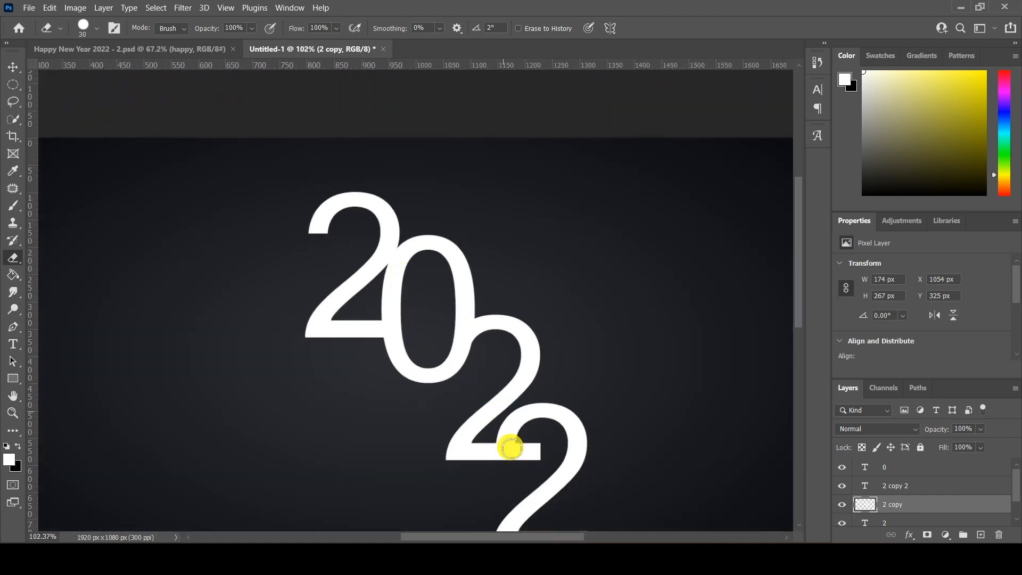
Group the four digit layers into one group named 2022
{"action": "left_click", "coordinate": [13, 67]}
{"action": "scroll", "coordinate": [348, 216], "scroll_direction": "down", "scroll_amount": 5}
{"action": "scroll", "coordinate": [435, 279], "scroll_direction": "up", "scroll_amount": 4}
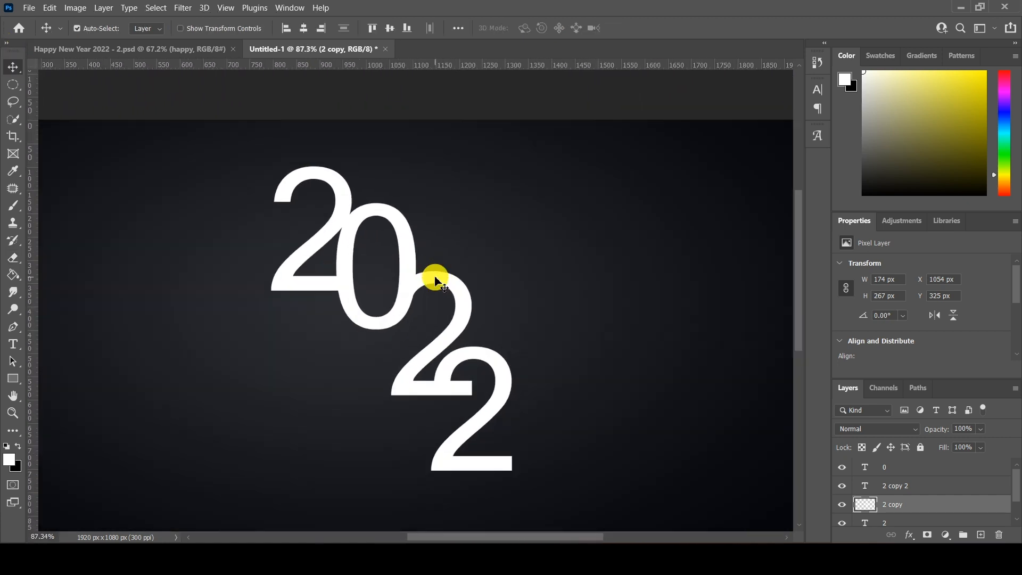
{"action": "scroll", "coordinate": [937, 492], "scroll_direction": "down", "scroll_amount": 1}
{"action": "left_click", "coordinate": [926, 500]}
{"action": "scroll", "coordinate": [927, 498], "scroll_direction": "up", "scroll_amount": 1}
{"action": "left_click", "coordinate": [905, 467], "text": "shift"}
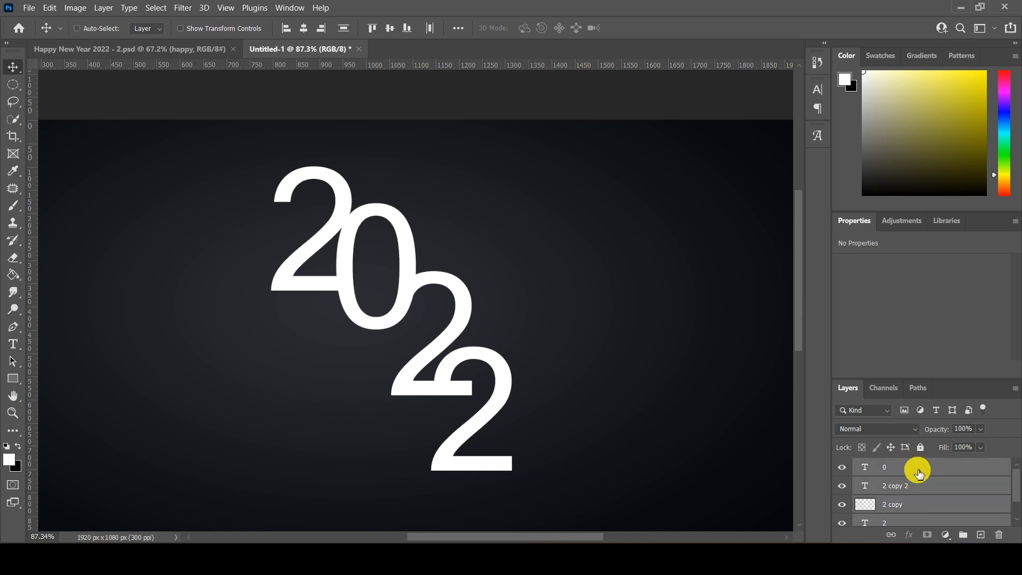
{"action": "key", "text": "ctrl+g"}
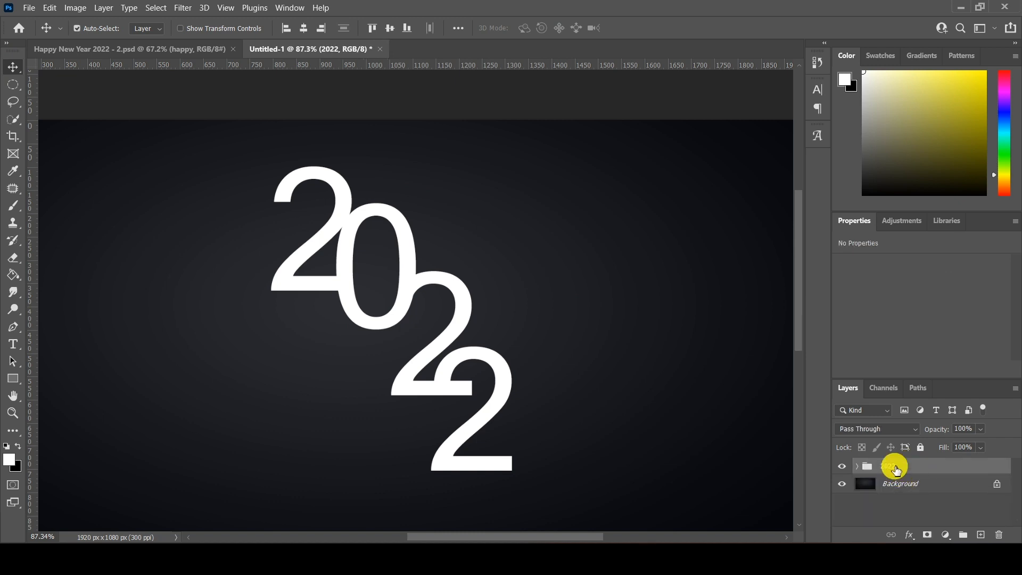
Duplicate the 2022 group, and lock and hide the original
{"action": "key", "text": "ctrl+j"}
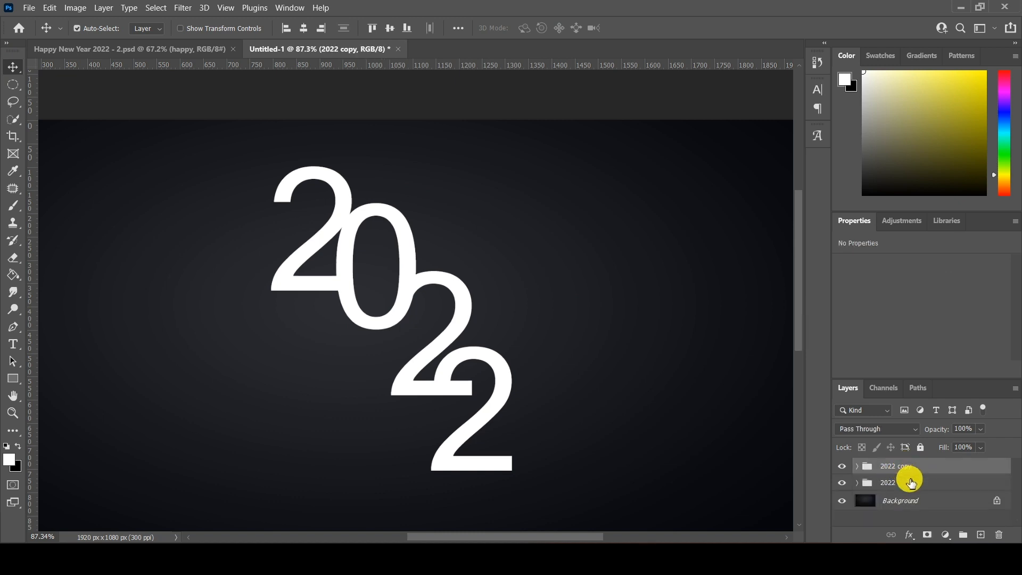
{"action": "left_click", "coordinate": [981, 482]}
{"action": "left_click", "coordinate": [920, 447]}
{"action": "left_click", "coordinate": [841, 487]}
Merge the 2022 copy group into a single pixel layer
{"action": "left_click", "coordinate": [894, 467]}
{"action": "scroll", "coordinate": [597, 307], "scroll_direction": "up", "scroll_amount": 1}
{"action": "key", "text": "ctrl+e"}
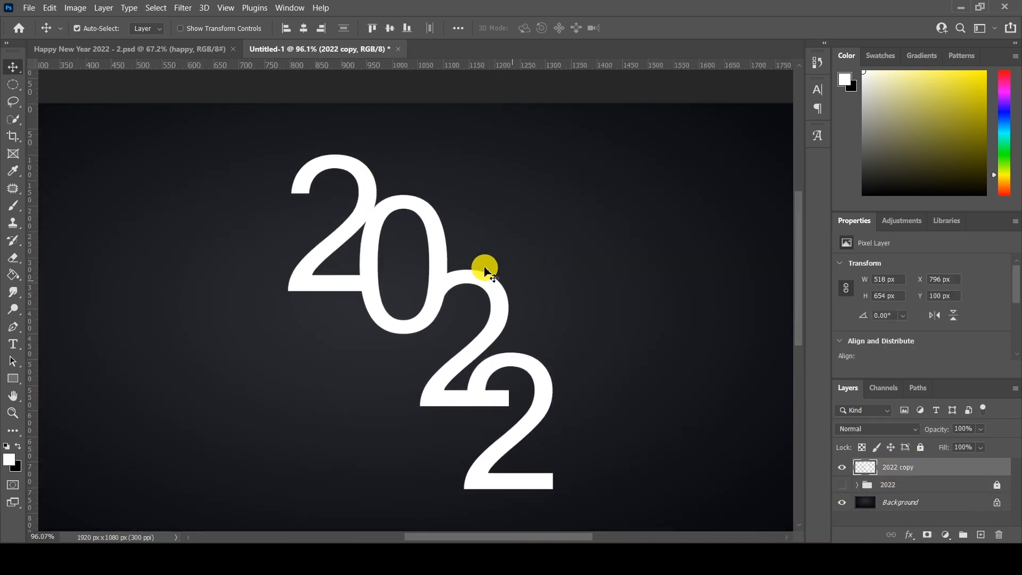
Scale the 2022 copy layer proportionally to about 786 × 993 px, nearly filling the canvas height
{"action": "scroll", "coordinate": [506, 277], "scroll_direction": "down", "scroll_amount": 1}
{"action": "key", "text": "ctrl+t"}
{"action": "left_click_drag", "start_coordinate": [533, 170], "coordinate": [570, 144]}
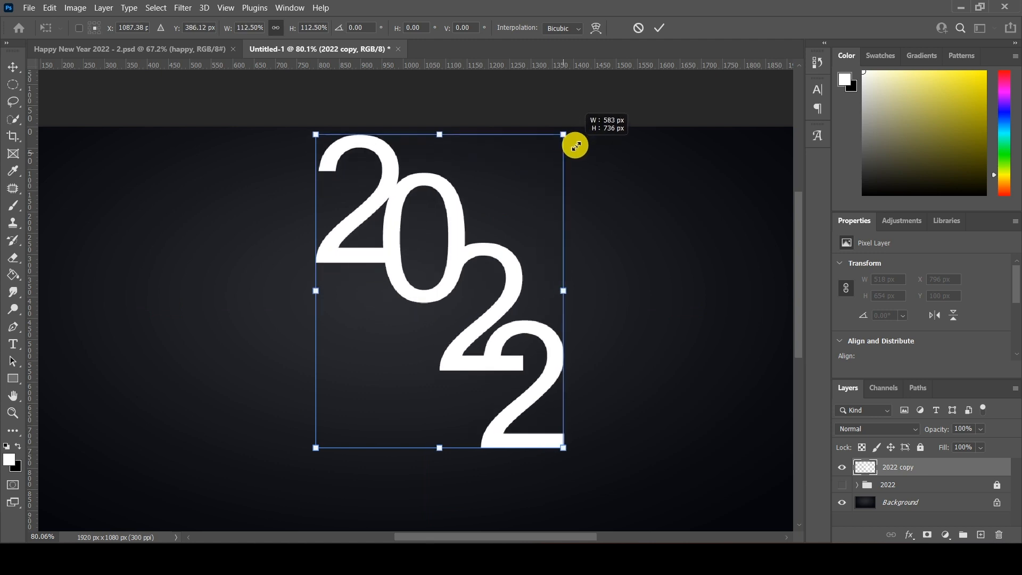
{"action": "scroll", "coordinate": [468, 234], "scroll_direction": "down", "scroll_amount": 1}
{"action": "scroll", "coordinate": [472, 314], "scroll_direction": "down", "scroll_amount": 2}
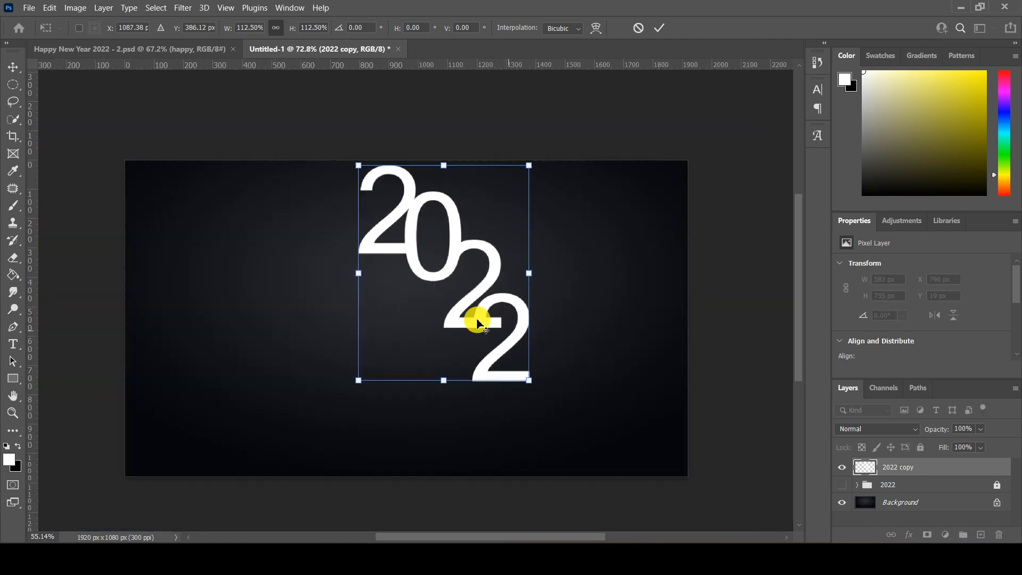
{"action": "scroll", "coordinate": [526, 381], "scroll_direction": "up", "scroll_amount": 1}
{"action": "left_click_drag", "start_coordinate": [530, 382], "coordinate": [596, 463]}
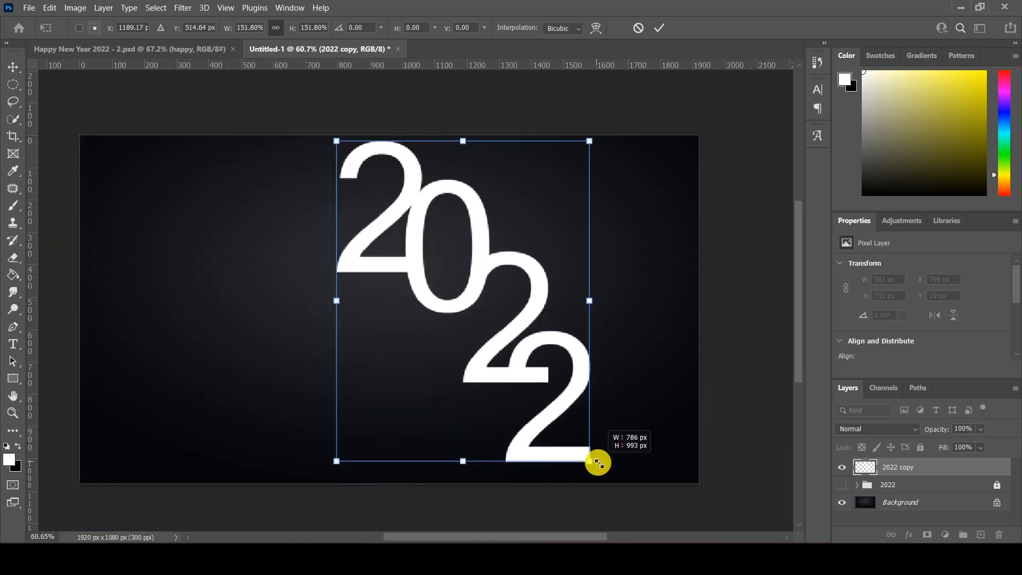
{"action": "key", "text": "Return"}
Center the 2022 copy layer vertically on the canvas
{"action": "left_click", "coordinate": [484, 190]}
{"action": "left_click", "coordinate": [458, 28]}
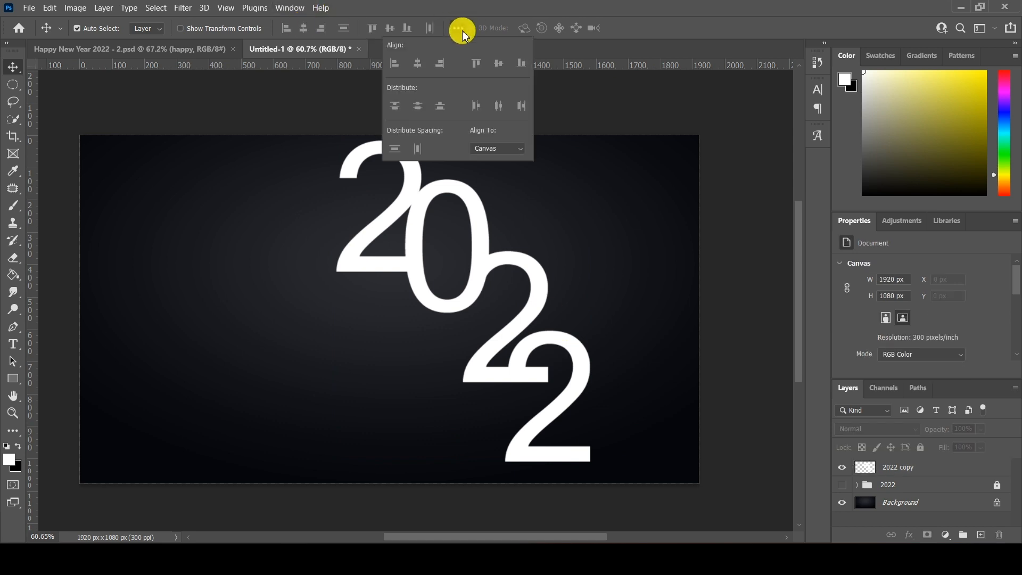
{"action": "left_click", "coordinate": [449, 182]}
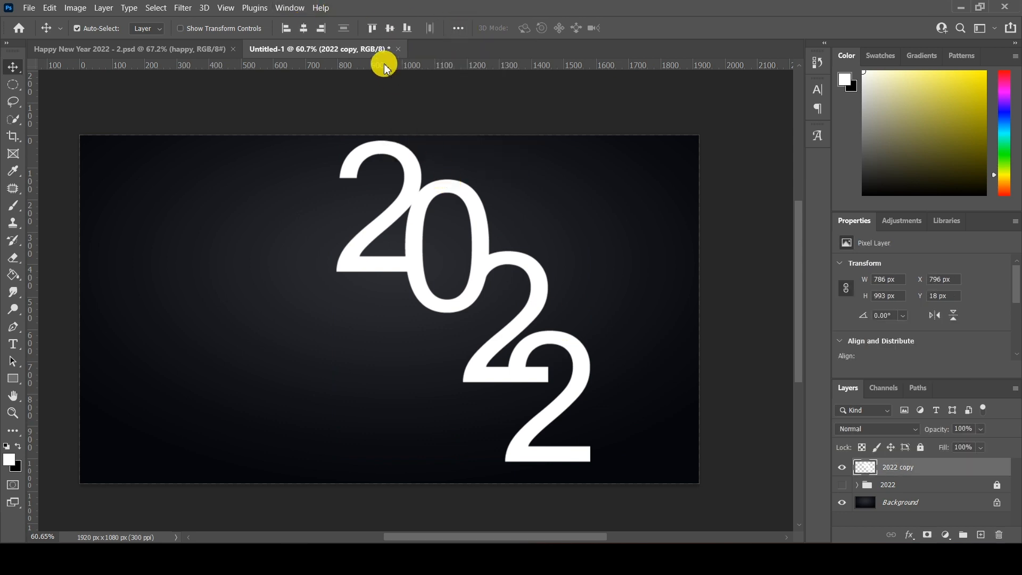
{"action": "left_click", "coordinate": [390, 28]}
Shift the 2022 copy layer right to an X position of 951 px
{"action": "scroll", "coordinate": [503, 213], "scroll_direction": "down", "scroll_amount": 2}
{"action": "scroll", "coordinate": [507, 242], "scroll_direction": "up", "scroll_amount": 3}
{"action": "key", "text": "shift+Right"}
{"action": "key", "text": "shift+Right"}
{"action": "key", "text": "shift+Right"}
{"action": "key", "text": "shift+Right"}
{"action": "key", "text": "shift+Right"}
{"action": "key", "text": "shift+Right"}
{"action": "key", "text": "shift+Right"}
{"action": "key", "text": "shift+Right"}
{"action": "key", "text": "shift+Right"}
{"action": "key", "text": "shift+Right"}
{"action": "key", "text": "shift+Right"}
{"action": "key", "text": "shift+Right"}
{"action": "key", "text": "shift+Right"}
{"action": "key", "text": "shift+Right"}
{"action": "key", "text": "shift+Right"}
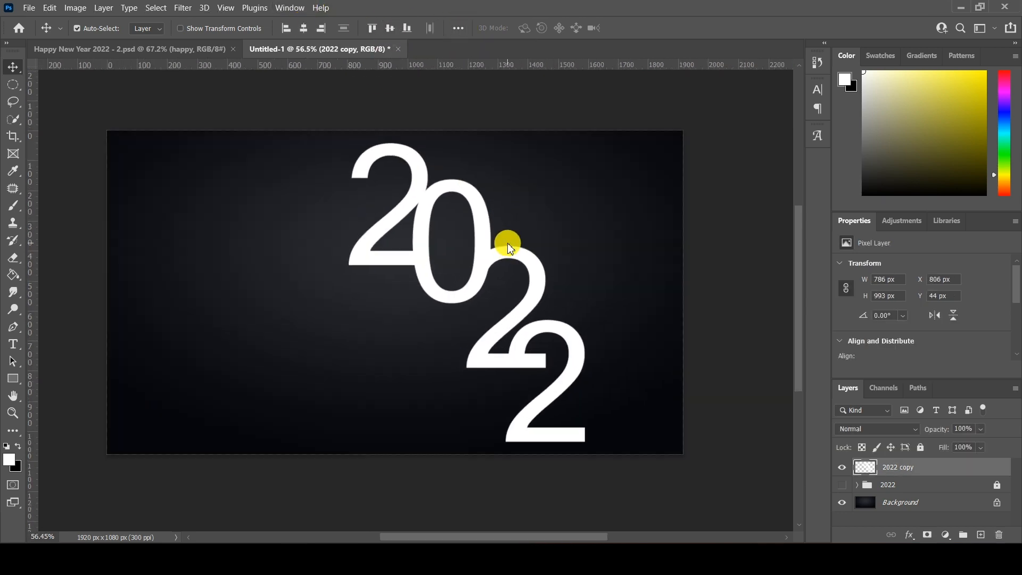
{"action": "key", "text": "Right"}
{"action": "key", "text": "Right"}
{"action": "key", "text": "Right"}
{"action": "key", "text": "Right"}
{"action": "key", "text": "Right"}
Open the layer style settings for the 2022 copy layer and leave Stroke turned off
{"action": "scroll", "coordinate": [507, 248], "scroll_direction": "down", "scroll_amount": 6}
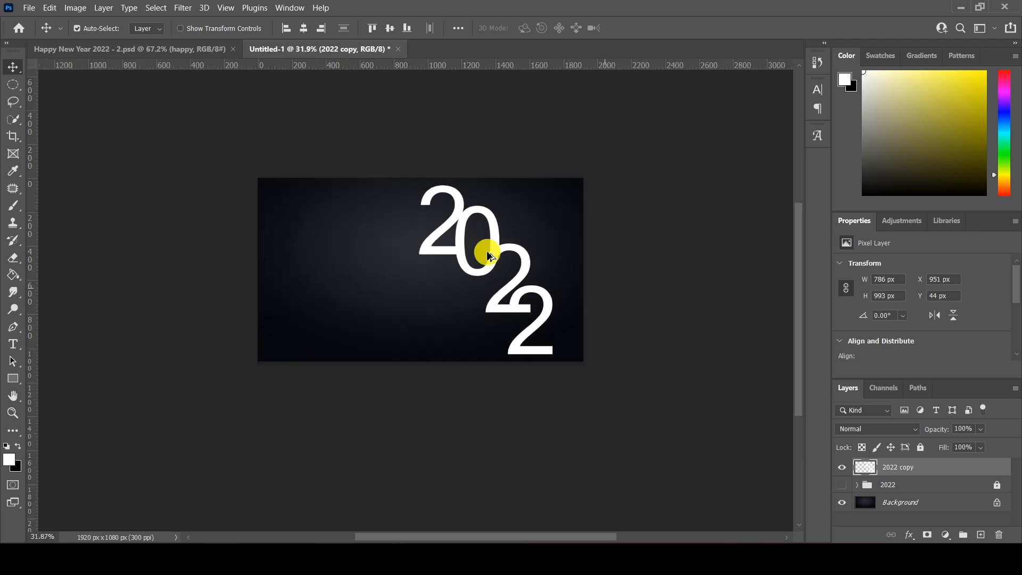
{"action": "scroll", "coordinate": [503, 251], "scroll_direction": "up", "scroll_amount": 8}
{"action": "scroll", "coordinate": [507, 252], "scroll_direction": "up", "scroll_amount": 1}
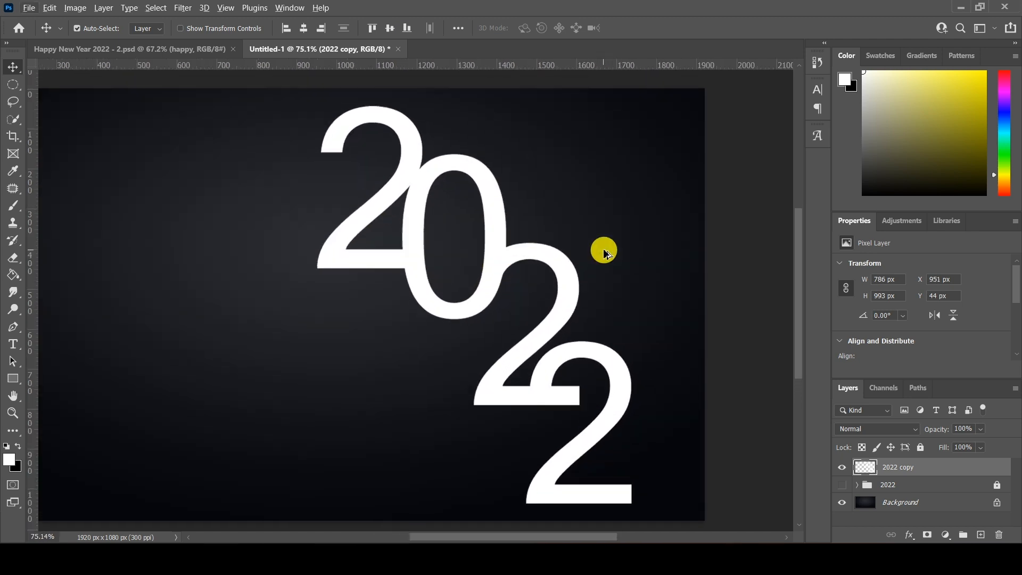
{"action": "scroll", "coordinate": [459, 246], "scroll_direction": "down", "scroll_amount": 3}
{"action": "scroll", "coordinate": [419, 221], "scroll_direction": "up", "scroll_amount": 3}
{"action": "scroll", "coordinate": [365, 192], "scroll_direction": "up", "scroll_amount": 1}
{"action": "scroll", "coordinate": [405, 197], "scroll_direction": "down", "scroll_amount": 1}
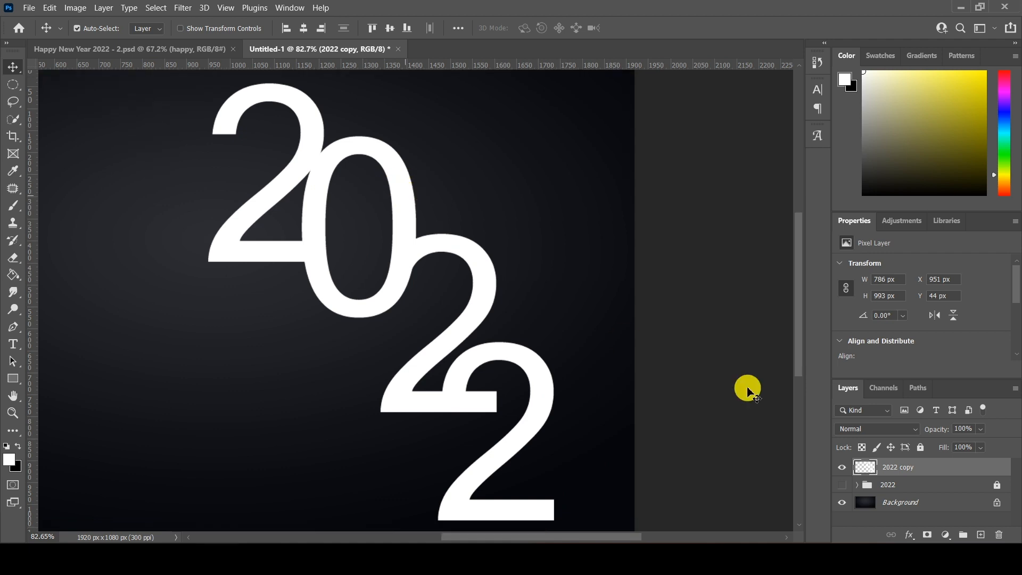
{"action": "left_click", "coordinate": [909, 535]}
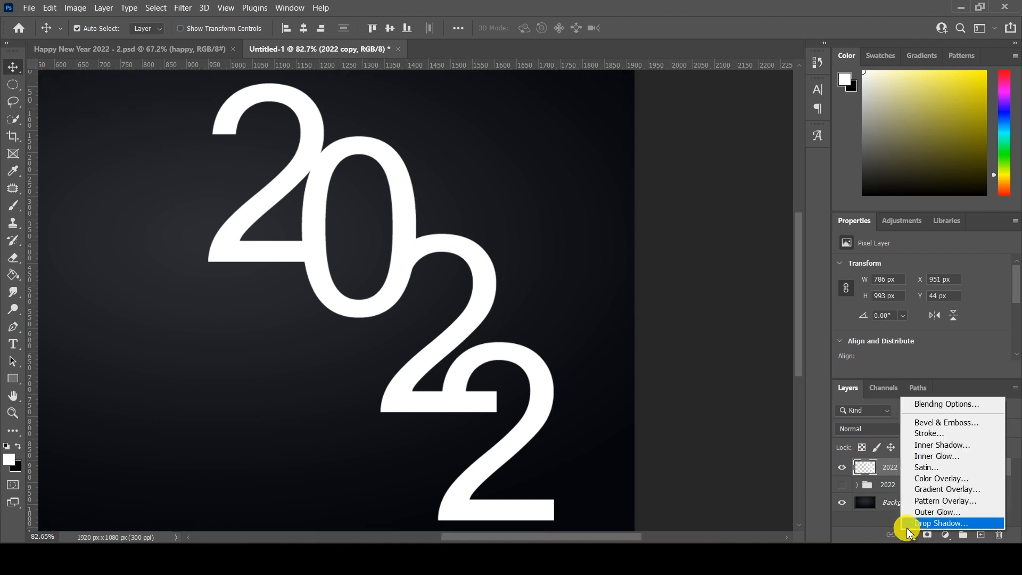
{"action": "left_click", "coordinate": [921, 434]}
{"action": "left_click_drag", "start_coordinate": [568, 62], "coordinate": [647, 80]}
{"action": "left_click", "coordinate": [570, 194]}
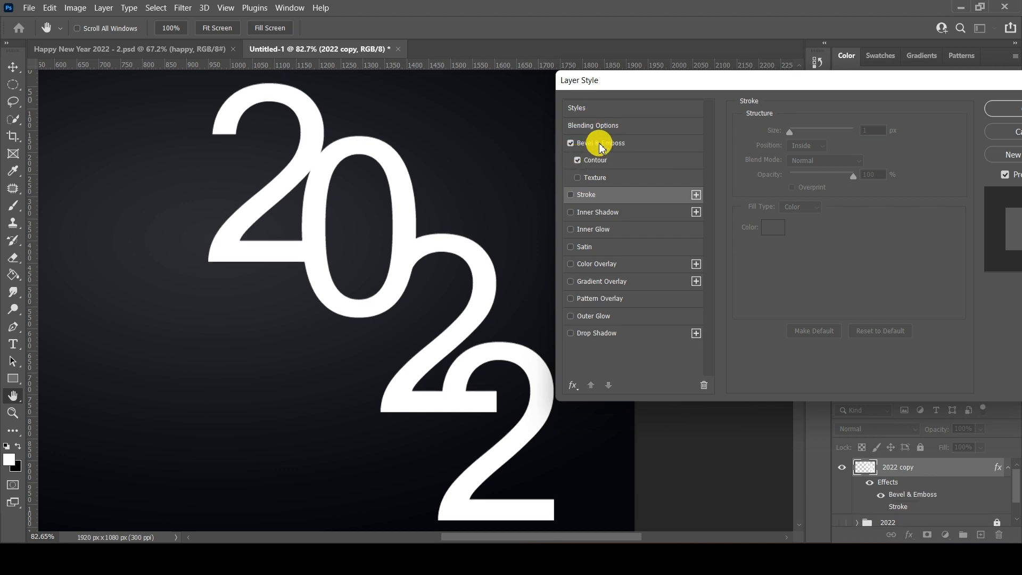
Set the Bevel & Emboss style to Pillow Emboss with a depth of 125%
{"action": "left_click", "coordinate": [596, 143]}
{"action": "left_click", "coordinate": [827, 132]}
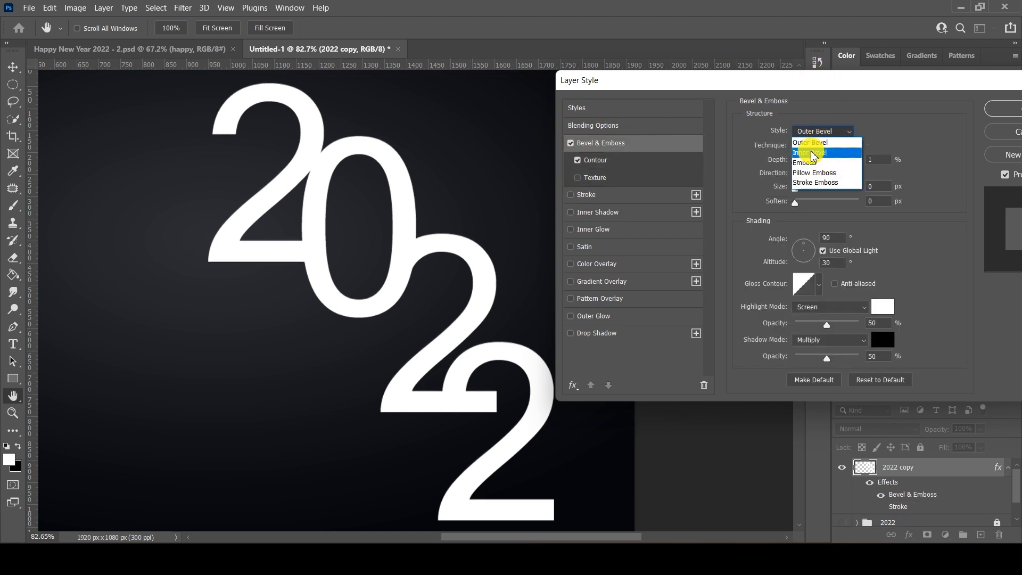
{"action": "left_click", "coordinate": [809, 147]}
{"action": "left_click_drag", "start_coordinate": [797, 164], "coordinate": [806, 164]}
{"action": "left_click", "coordinate": [799, 132]}
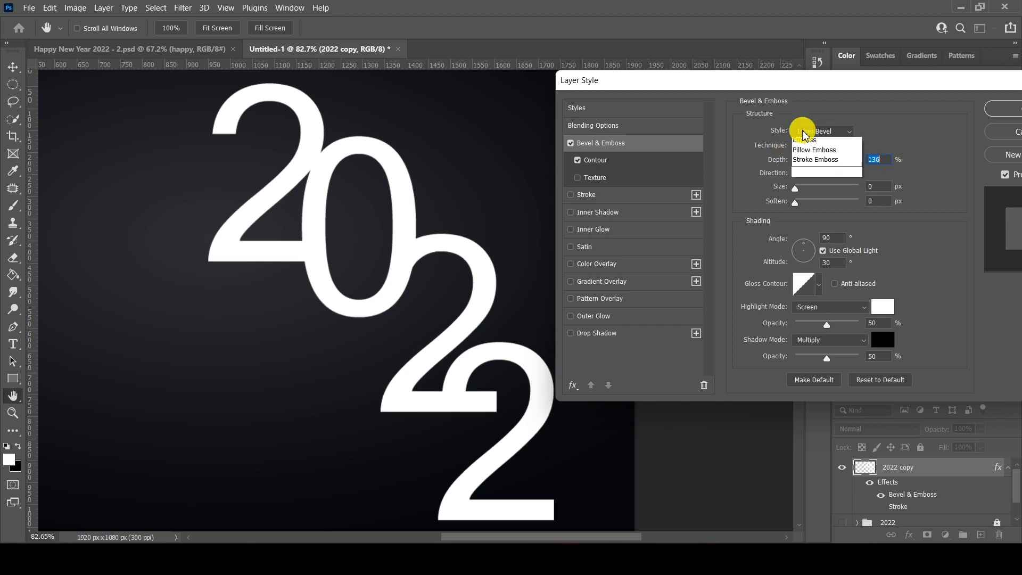
{"action": "left_click", "coordinate": [806, 166]}
{"action": "left_click", "coordinate": [879, 159]}
{"action": "type", "text": "125"}
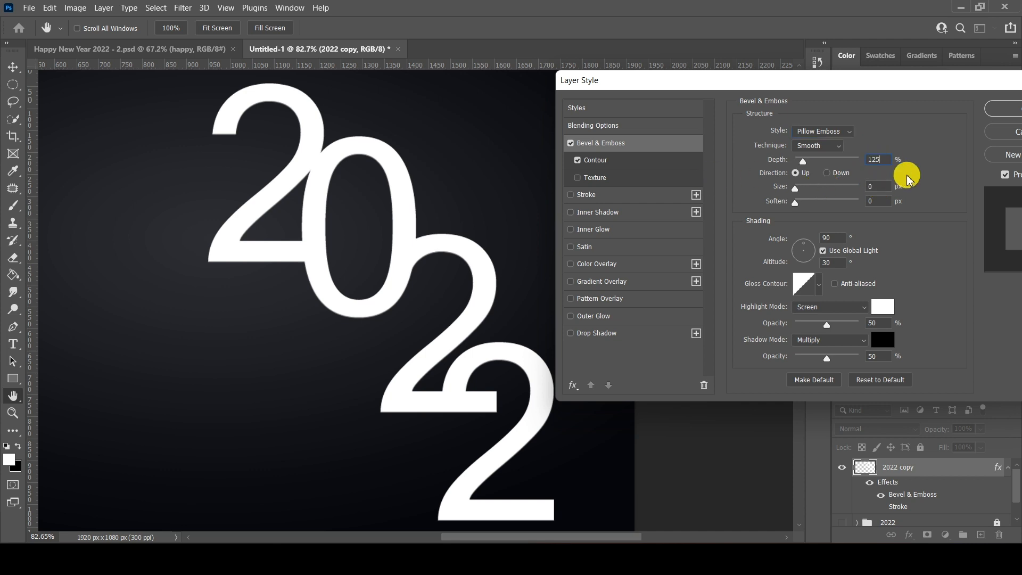
Set the bevel's size to 2 px and soften to 3 px, and adjust its depth to 126%
{"action": "left_click", "coordinate": [876, 186]}
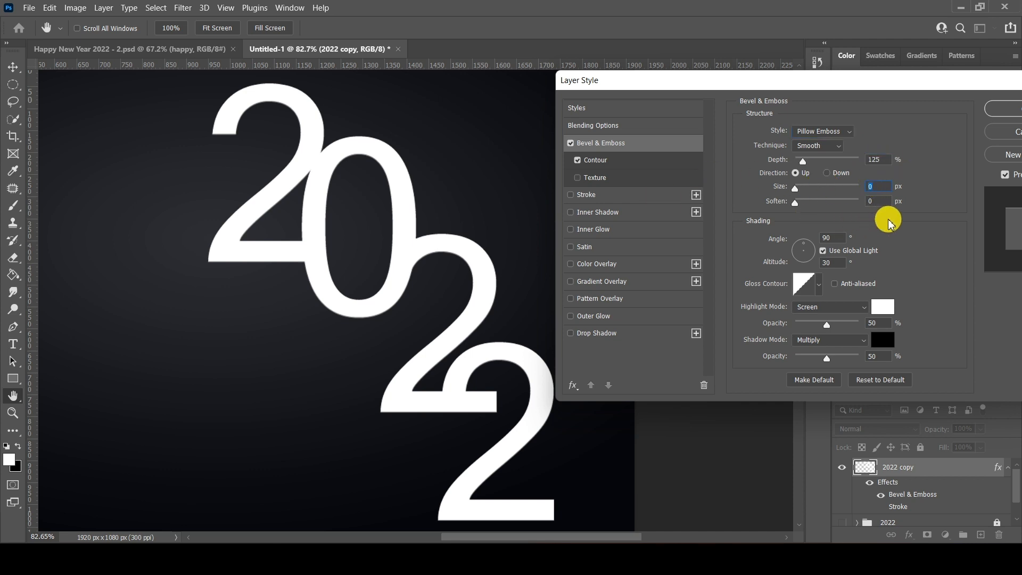
{"action": "type", "text": "2"}
{"action": "left_click", "coordinate": [882, 203]}
{"action": "type", "text": "1"}
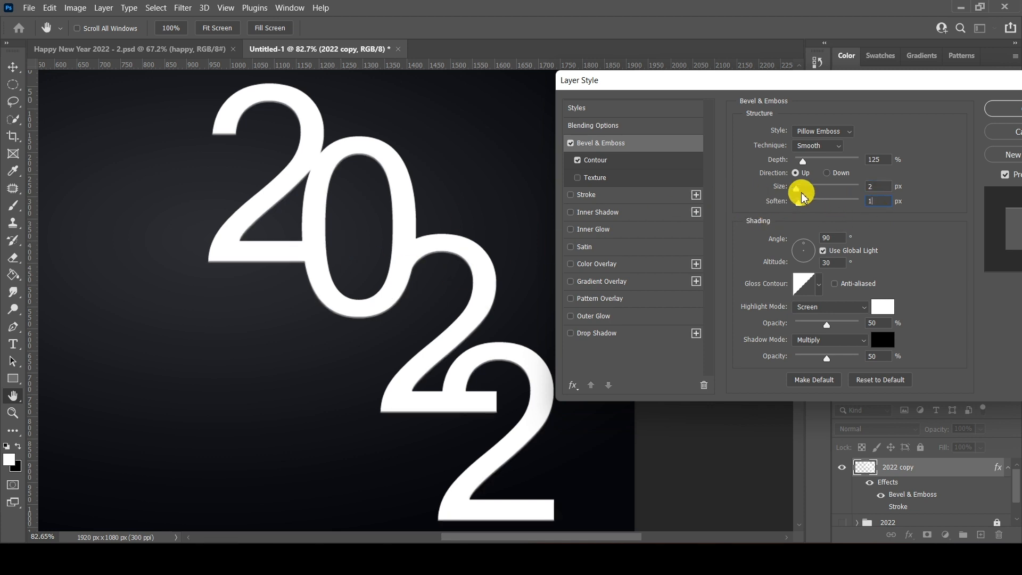
{"action": "left_click_drag", "start_coordinate": [797, 189], "coordinate": [808, 206]}
{"action": "left_click_drag", "start_coordinate": [803, 161], "coordinate": [797, 195]}
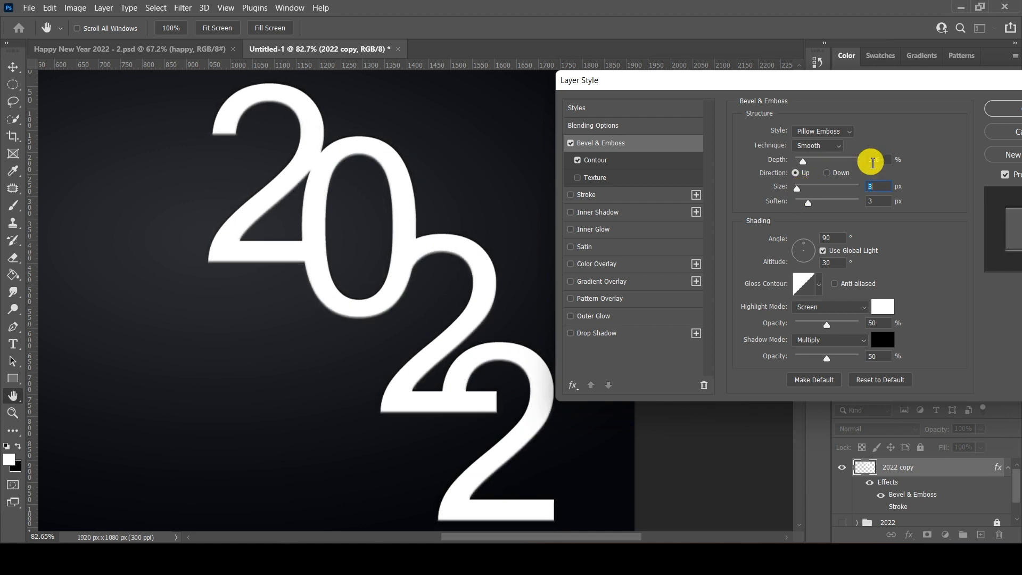
{"action": "type", "text": "2"}
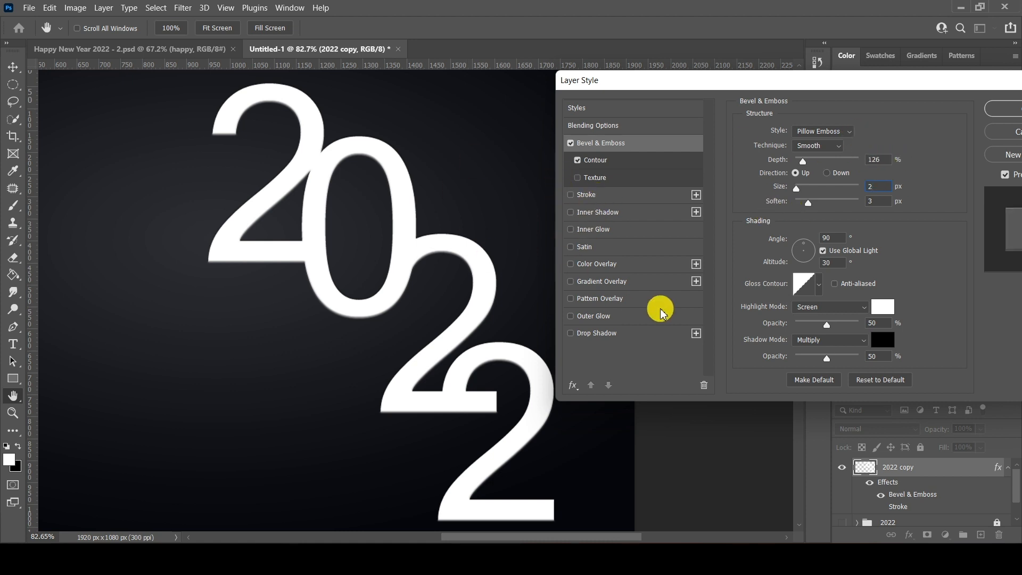
Turn on the gold Gradient Overlay with 100% opacity and 70% scale, leaving Stroke off
{"action": "left_click", "coordinate": [571, 196]}
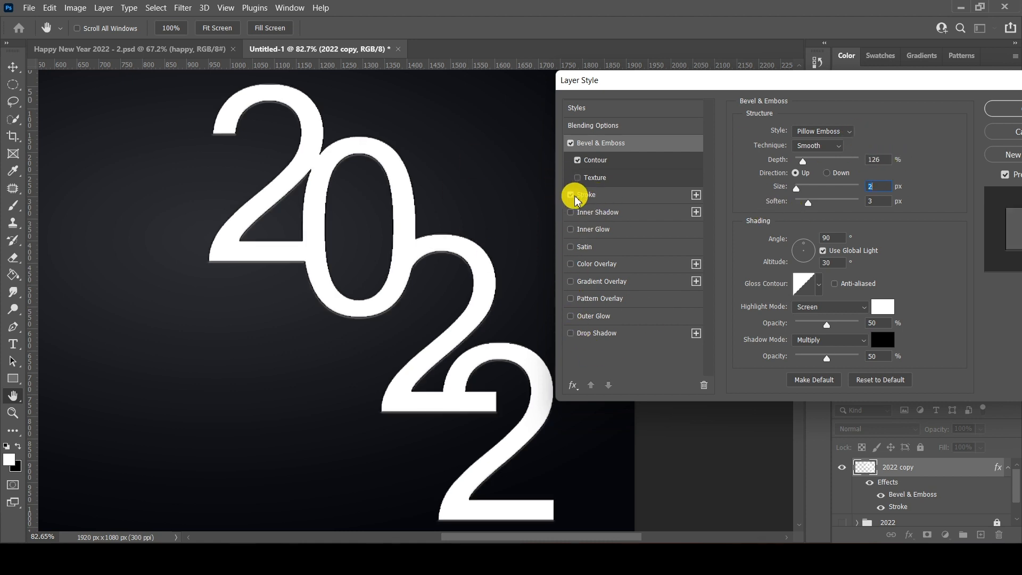
{"action": "left_click", "coordinate": [571, 195]}
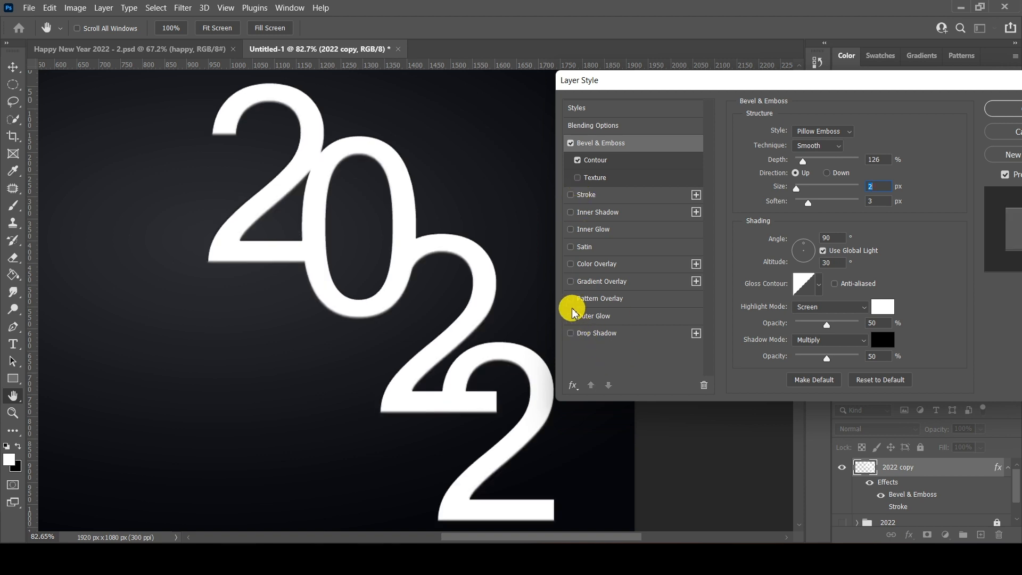
{"action": "left_click", "coordinate": [639, 282]}
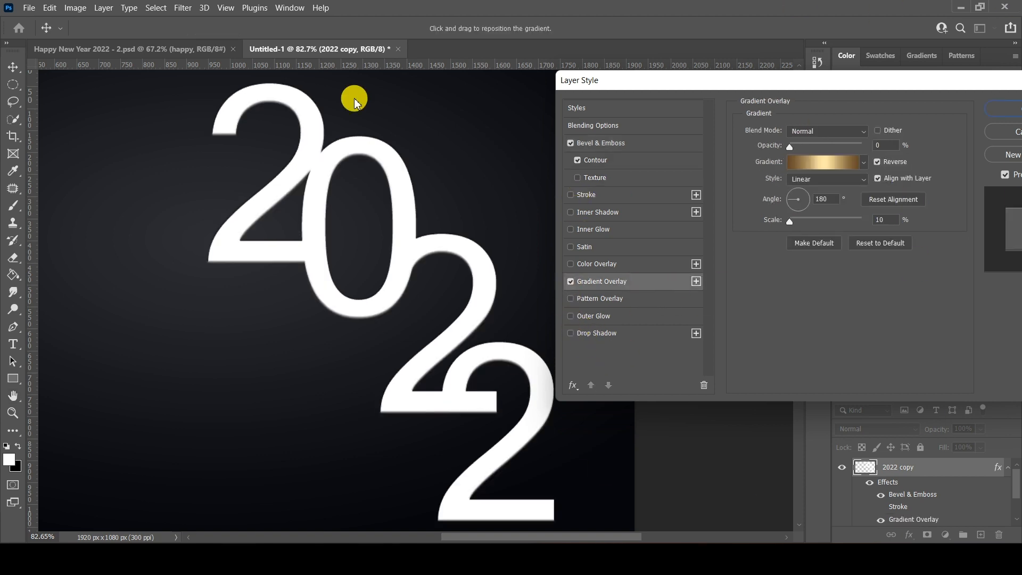
{"action": "left_click_drag", "start_coordinate": [793, 152], "coordinate": [847, 155]}
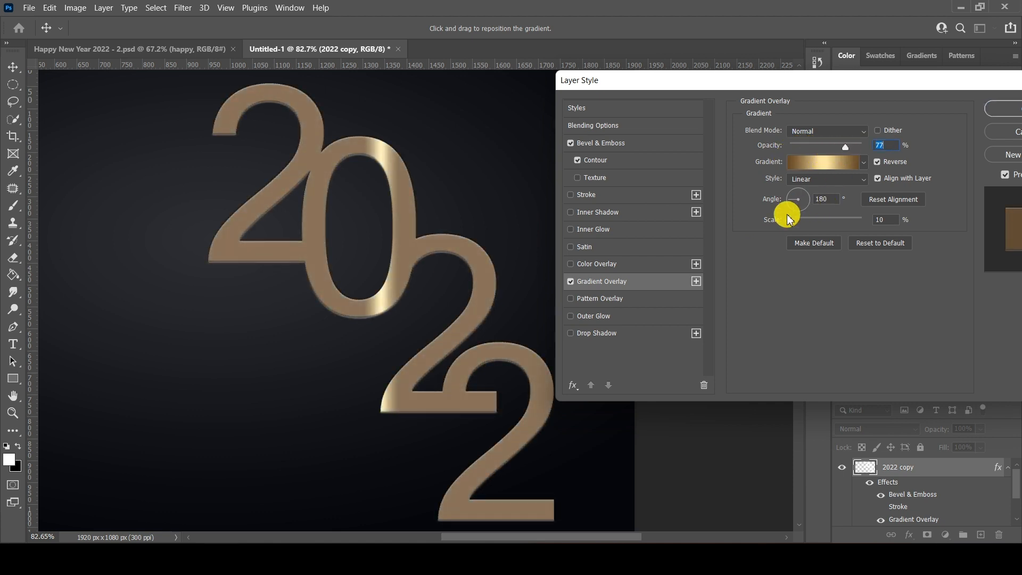
{"action": "left_click_drag", "start_coordinate": [791, 224], "coordinate": [813, 232]}
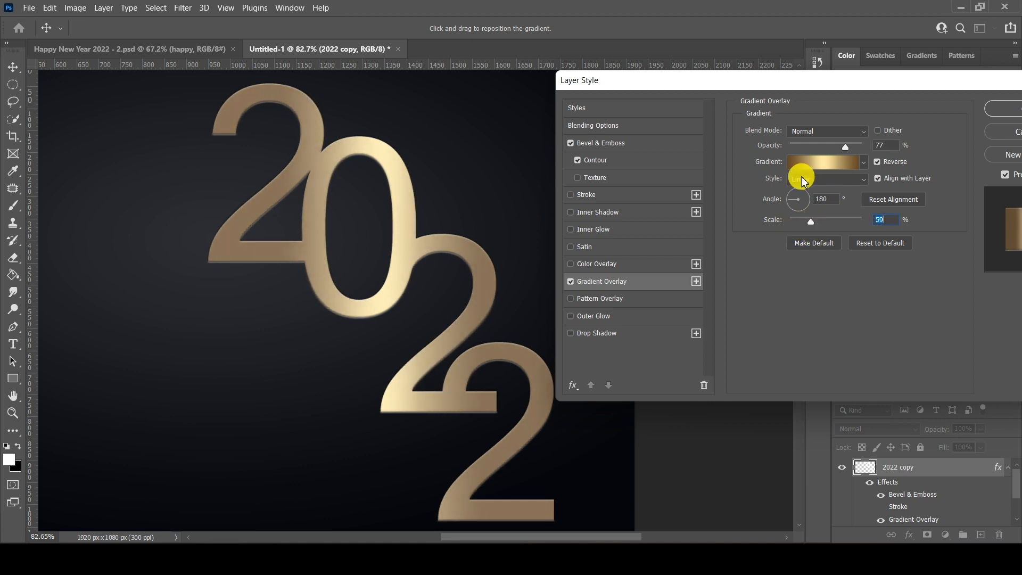
{"action": "mouse_move", "coordinate": [851, 151]}
{"action": "left_mouse_down"}
{"action": "mouse_move", "coordinate": [818, 155]}
{"action": "mouse_move", "coordinate": [855, 155]}
{"action": "left_mouse_up"}
{"action": "left_click_drag", "start_coordinate": [810, 221], "coordinate": [823, 222]}
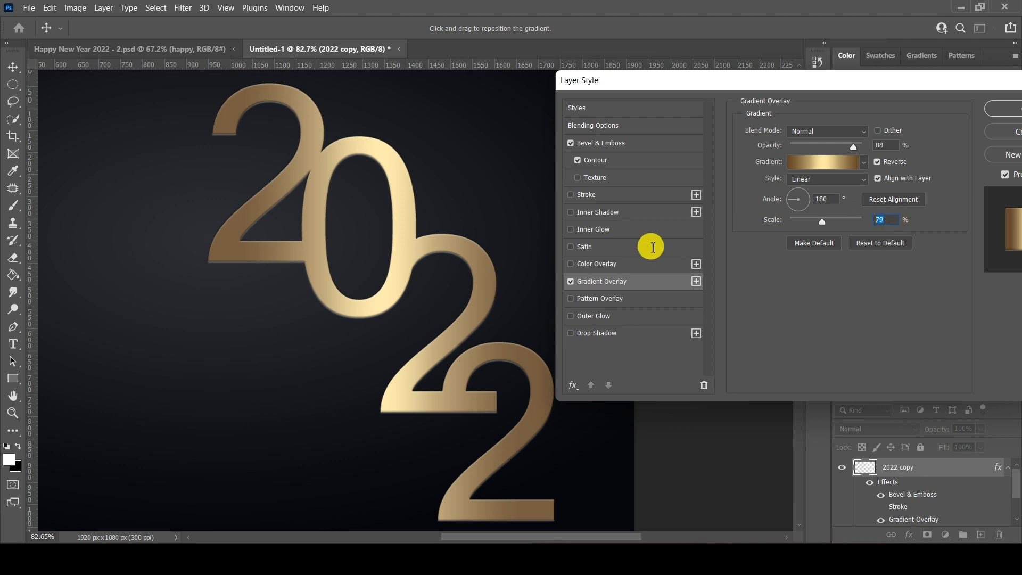
{"action": "type", "text": "70"}
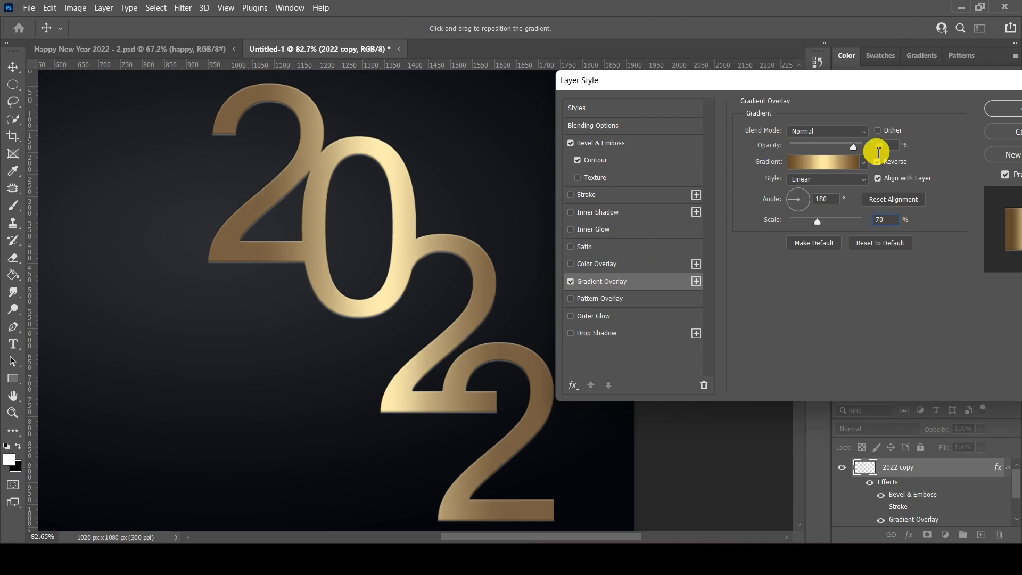
{"action": "left_click_drag", "start_coordinate": [851, 149], "coordinate": [881, 151]}
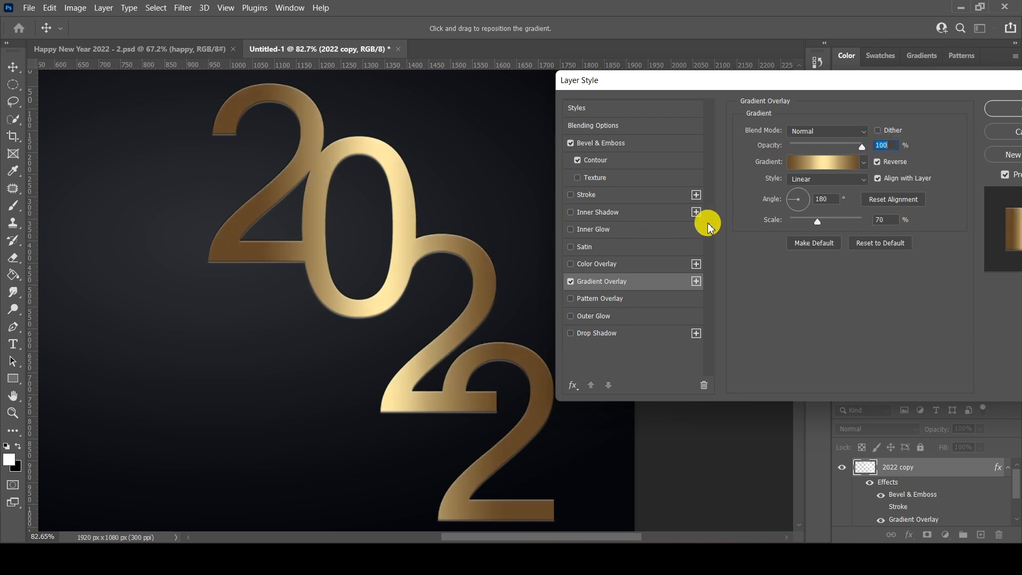
Turn on the Drop Shadow for the digits and set its distance to 45 px
{"action": "left_click", "coordinate": [596, 334]}
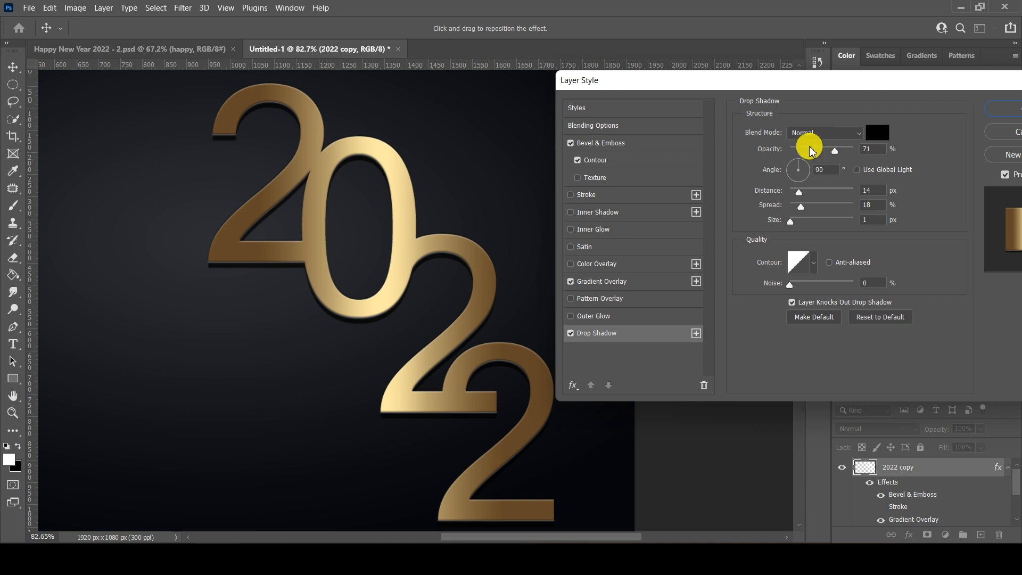
{"action": "left_click", "coordinate": [869, 190]}
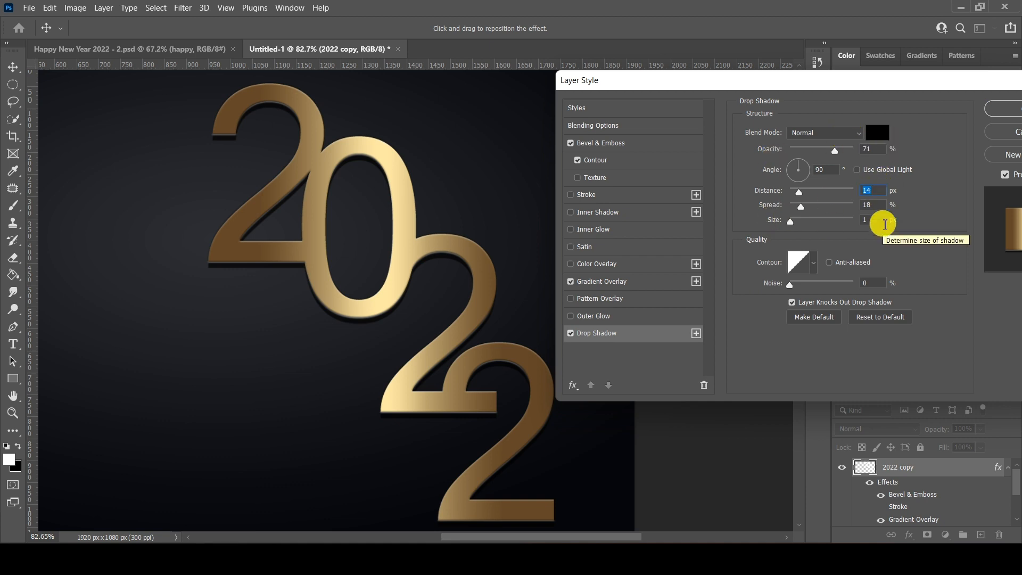
{"action": "type", "text": "45"}
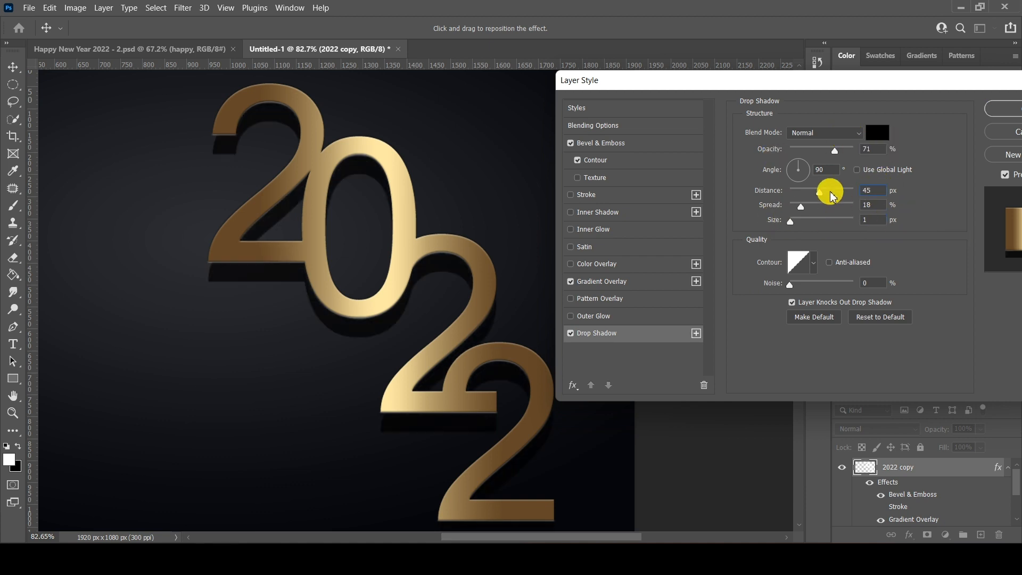
{"action": "left_click_drag", "start_coordinate": [818, 196], "coordinate": [815, 196]}
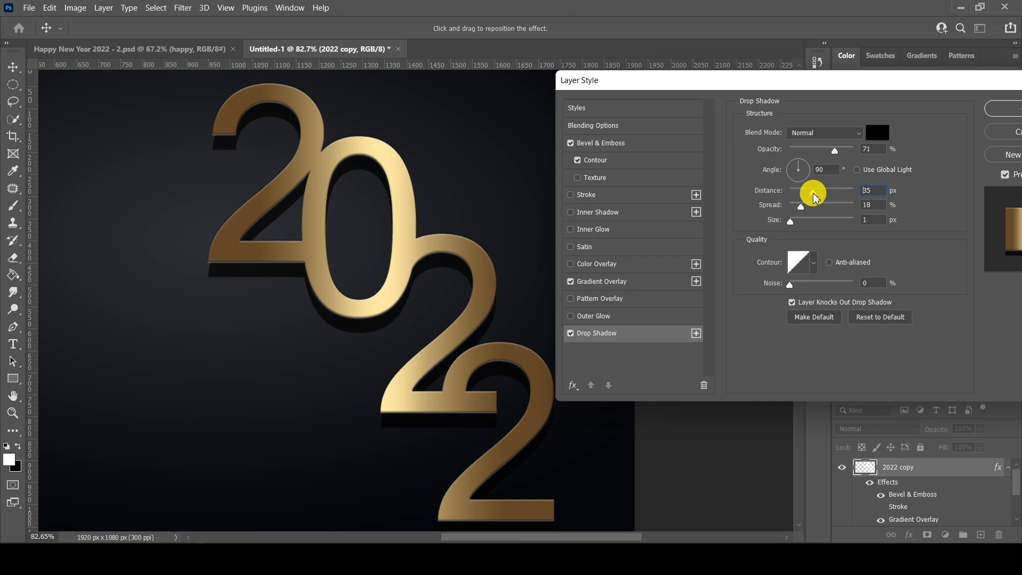
{"action": "double_click", "coordinate": [869, 197]}
{"action": "type", "text": "4"}
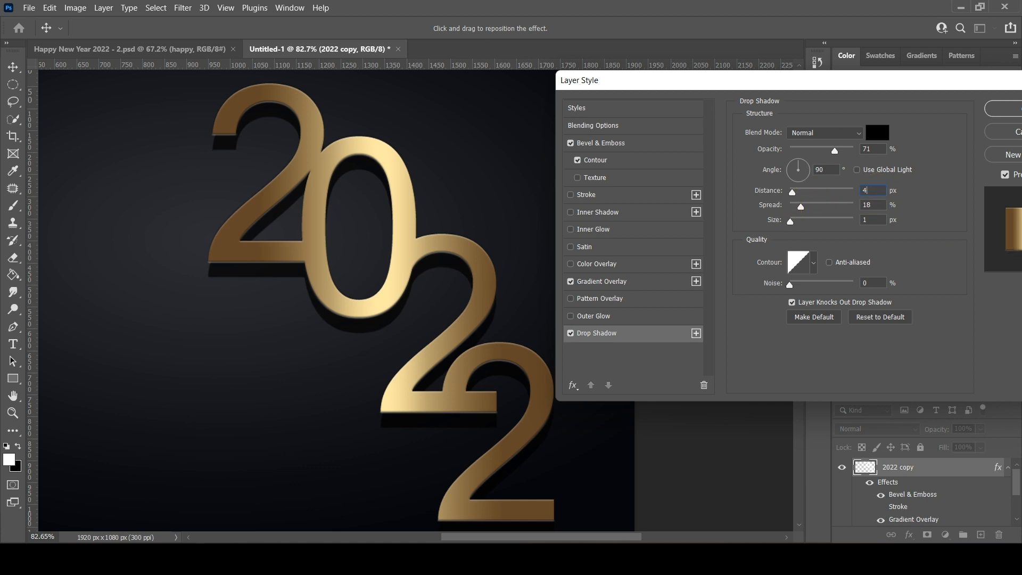
{"action": "type", "text": "5"}
Set the drop shadow's spread to 17% and size to 2 px, and apply the layer style
{"action": "double_click", "coordinate": [875, 205]}
{"action": "double_click", "coordinate": [873, 220]}
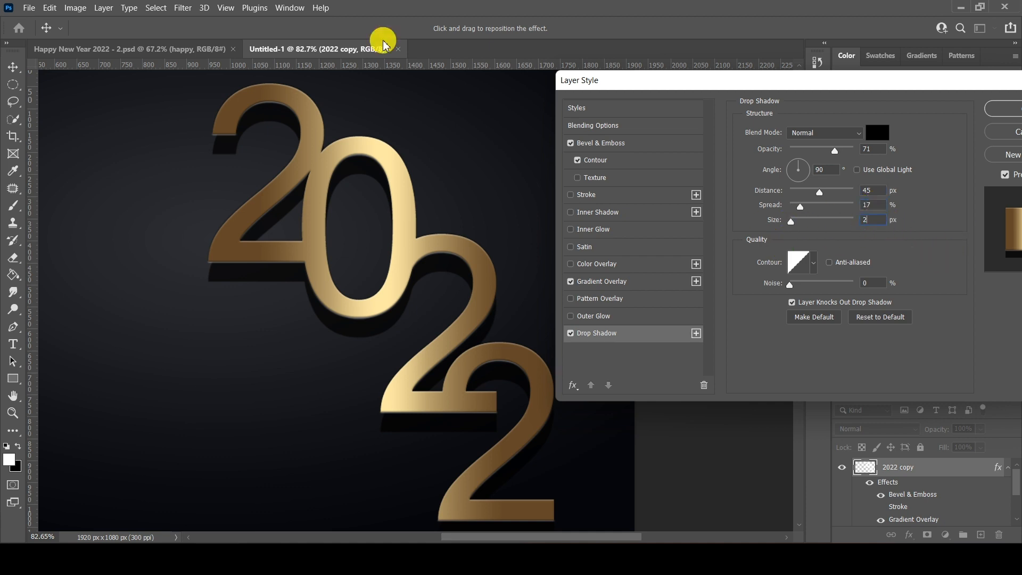
{"action": "left_click_drag", "start_coordinate": [773, 83], "coordinate": [644, 51]}
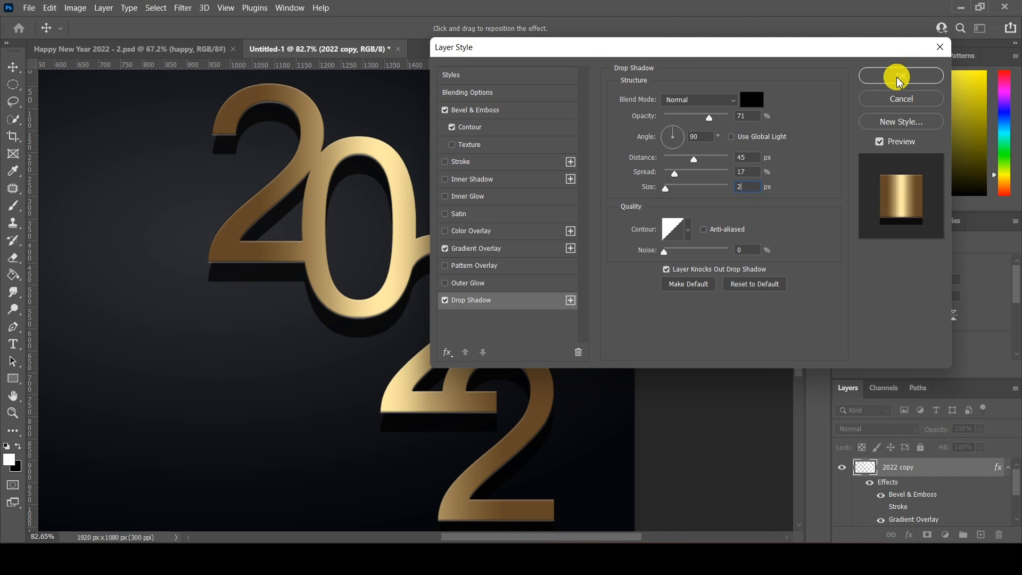
{"action": "left_click", "coordinate": [897, 76]}
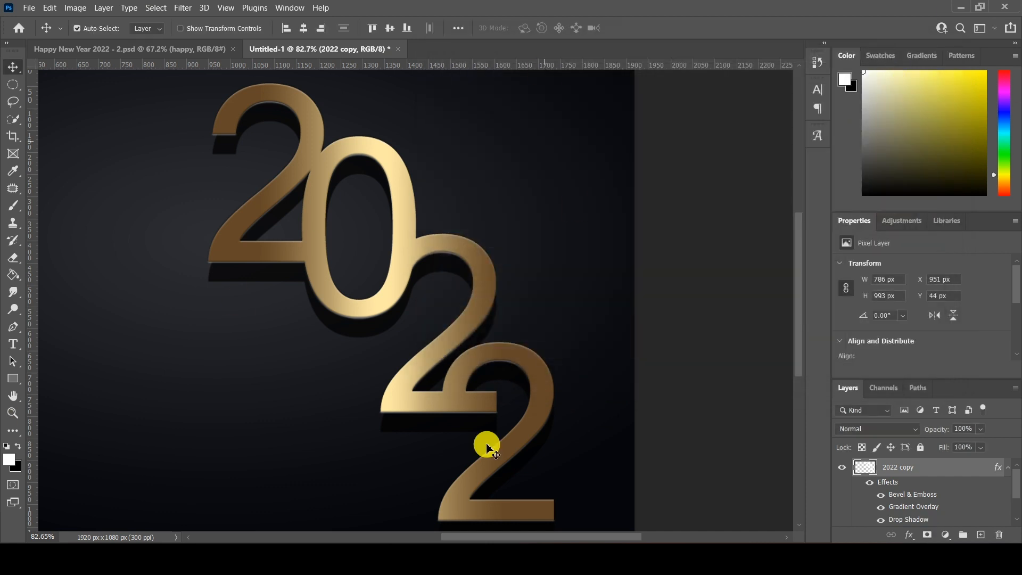
Compare the 2022 digits with their layer effects hidden and shown, and collapse the effects list
{"action": "scroll", "coordinate": [584, 339], "scroll_direction": "down", "scroll_amount": 6}
{"action": "scroll", "coordinate": [515, 338], "scroll_direction": "up", "scroll_amount": 3}
{"action": "scroll", "coordinate": [493, 329], "scroll_direction": "down", "scroll_amount": 3}
{"action": "scroll", "coordinate": [493, 325], "scroll_direction": "up", "scroll_amount": 5}
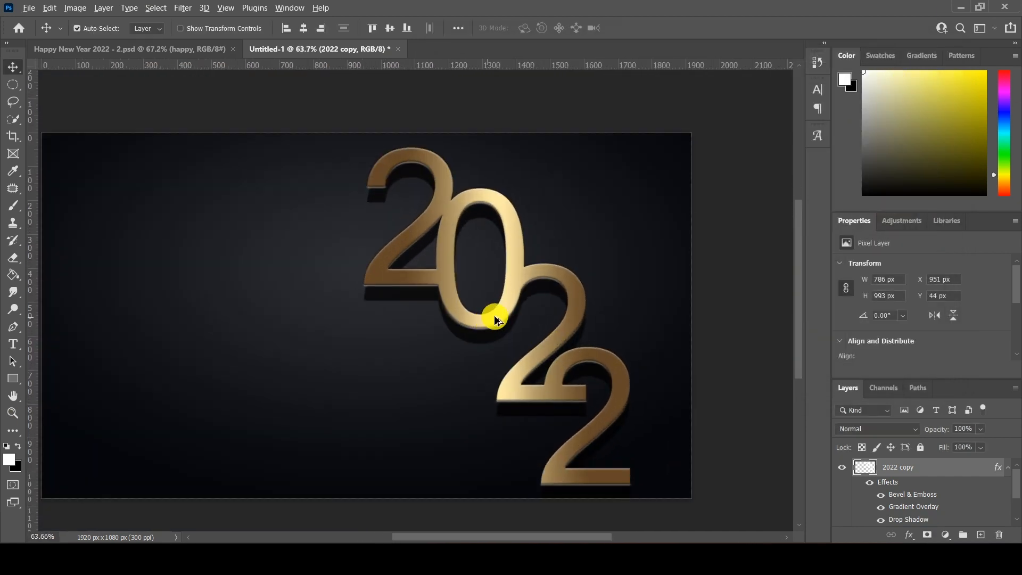
{"action": "scroll", "coordinate": [504, 341], "scroll_direction": "down", "scroll_amount": 1}
{"action": "left_click", "coordinate": [1008, 467]}
{"action": "scroll", "coordinate": [745, 423], "scroll_direction": "up", "scroll_amount": 2}
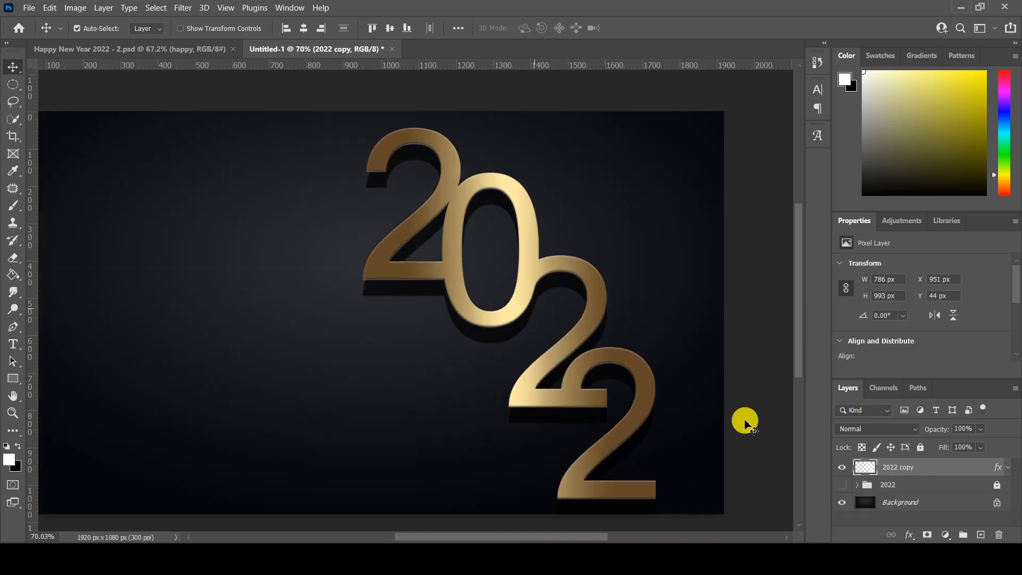
{"action": "left_click", "coordinate": [1008, 467]}
{"action": "left_click", "coordinate": [871, 483]}
{"action": "left_click", "coordinate": [872, 483]}
{"action": "left_click", "coordinate": [872, 484]}
{"action": "left_click", "coordinate": [871, 483]}
{"action": "left_click", "coordinate": [871, 483]}
{"action": "left_click", "coordinate": [872, 484]}
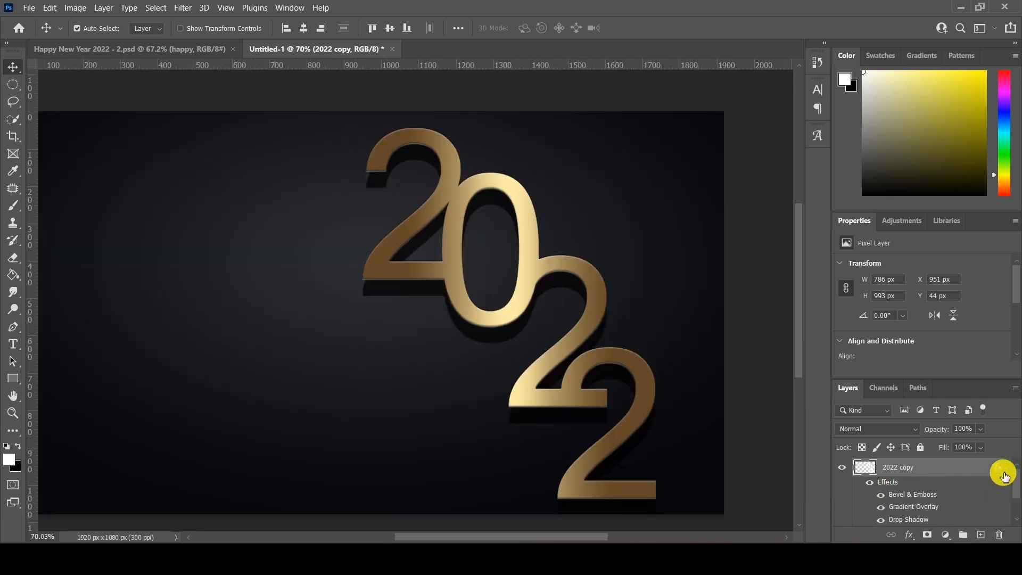
{"action": "left_click", "coordinate": [1005, 471]}
Add the white text HAPPY in the upper-left area of the canvas
{"action": "scroll", "coordinate": [415, 281], "scroll_direction": "down", "scroll_amount": 2}
{"action": "scroll", "coordinate": [298, 278], "scroll_direction": "up", "scroll_amount": 3}
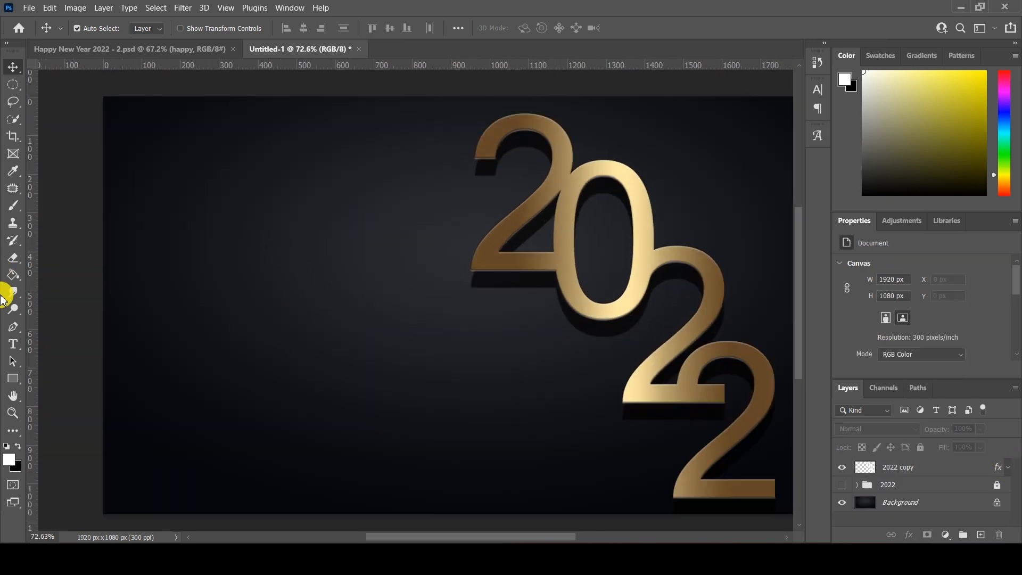
{"action": "left_click", "coordinate": [13, 341]}
{"action": "scroll", "coordinate": [299, 229], "scroll_direction": "down", "scroll_amount": 1}
{"action": "left_click", "coordinate": [311, 226]}
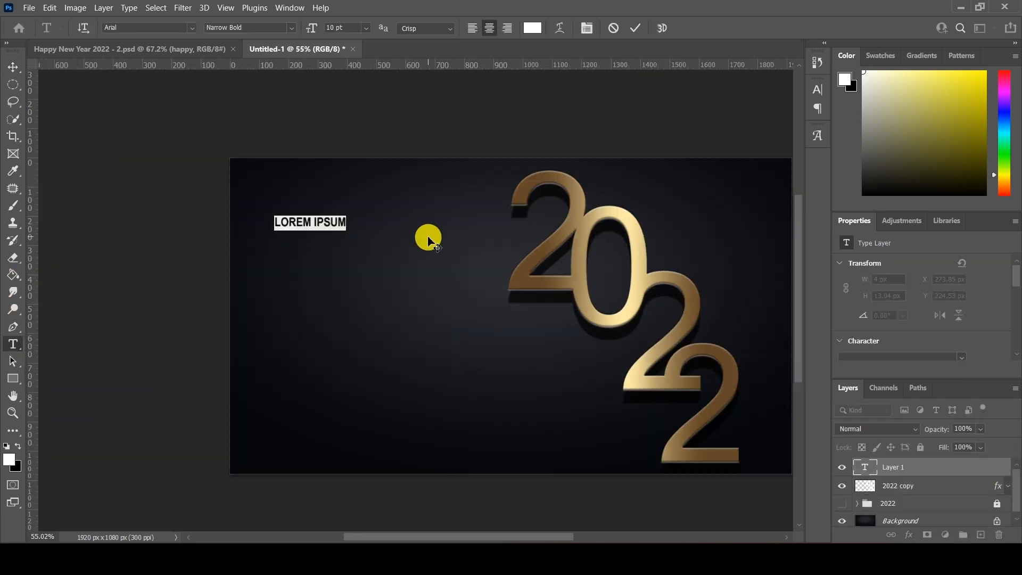
{"action": "type", "text": "HAPPY"}
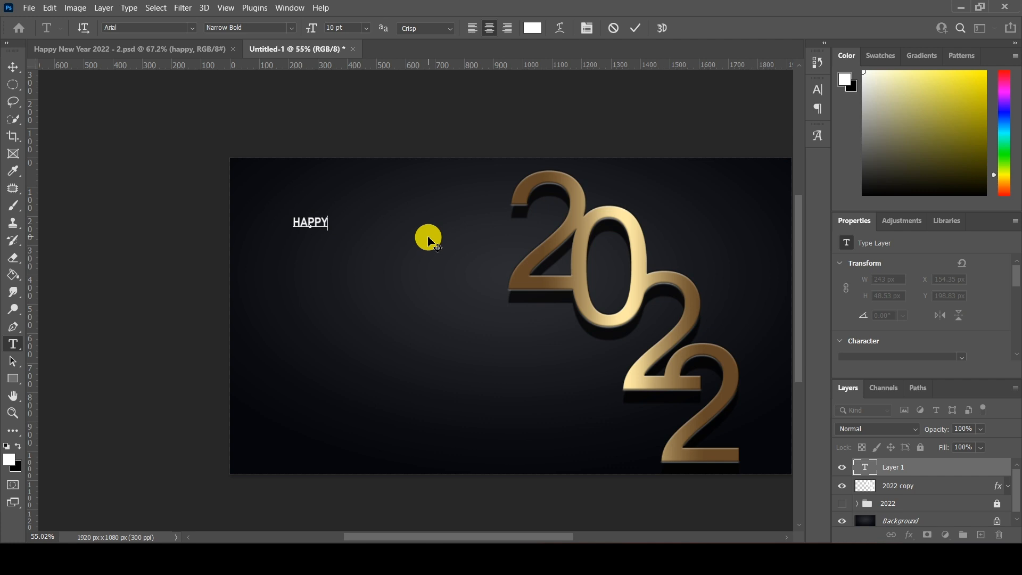
{"action": "left_click", "coordinate": [429, 239]}
{"action": "left_click", "coordinate": [12, 66]}
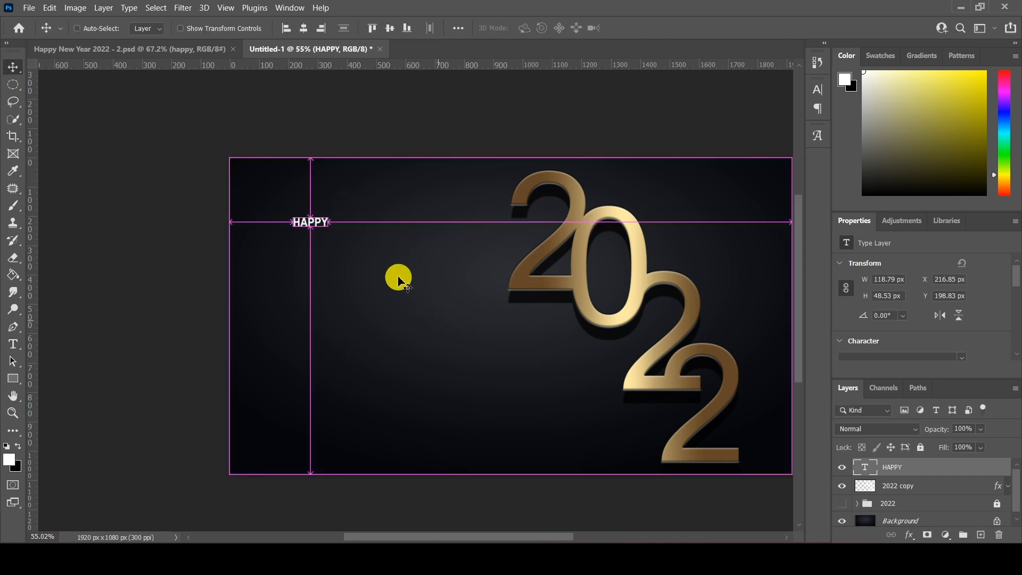
Scale the HAPPY text up to about 362 px wide
{"action": "key", "text": "ctrl+t"}
{"action": "left_click_drag", "start_coordinate": [329, 232], "coordinate": [377, 245]}
{"action": "key", "text": "Return"}
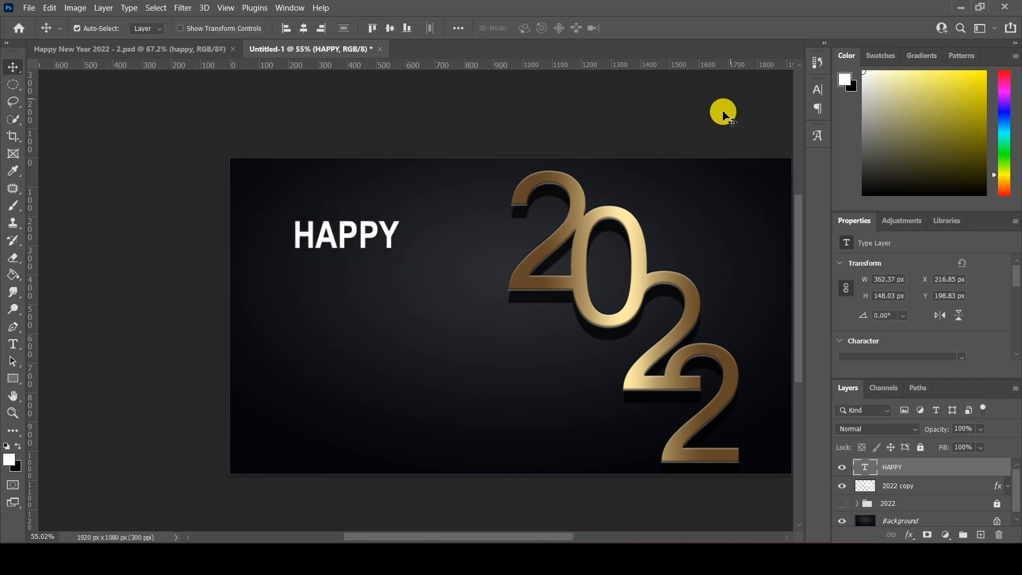
Change the font of the HAPPY text to Arial Regular
{"action": "left_click", "coordinate": [817, 89]}
{"action": "left_click", "coordinate": [743, 111]}
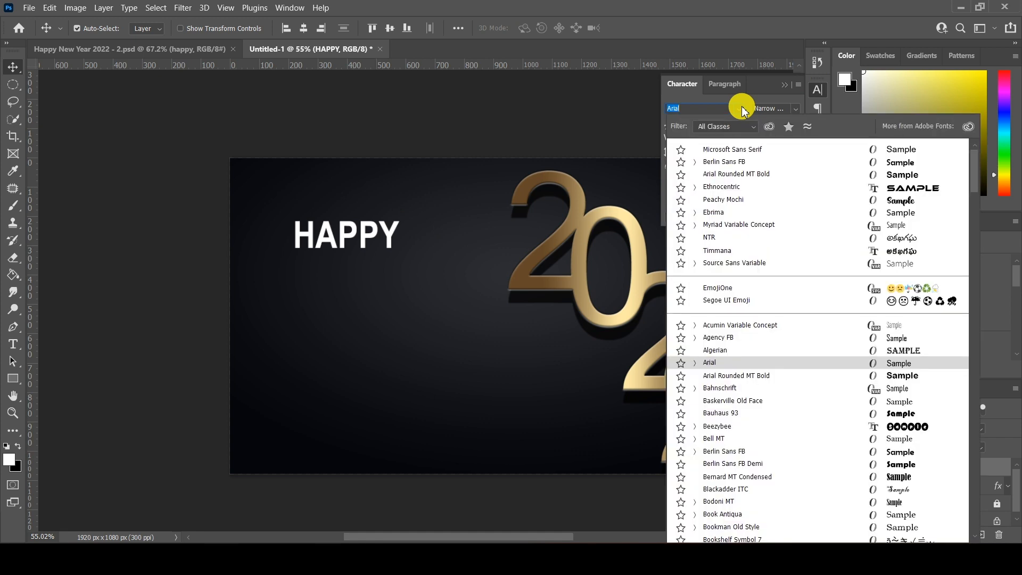
{"action": "type", "text": "AR"}
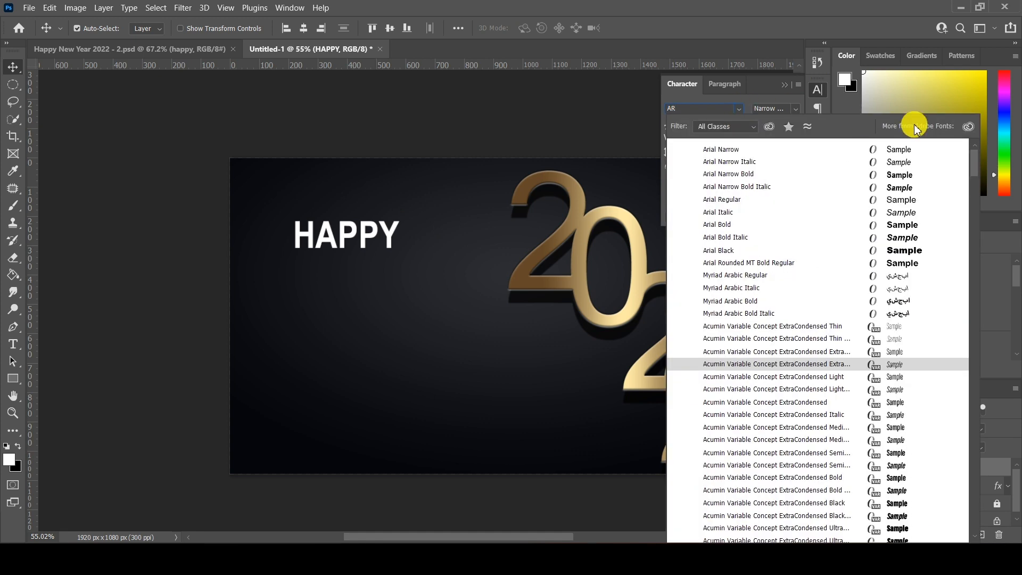
{"action": "key", "text": "Down"}
{"action": "key", "text": "Down"}
{"action": "key", "text": "Down"}
{"action": "key", "text": "Down"}
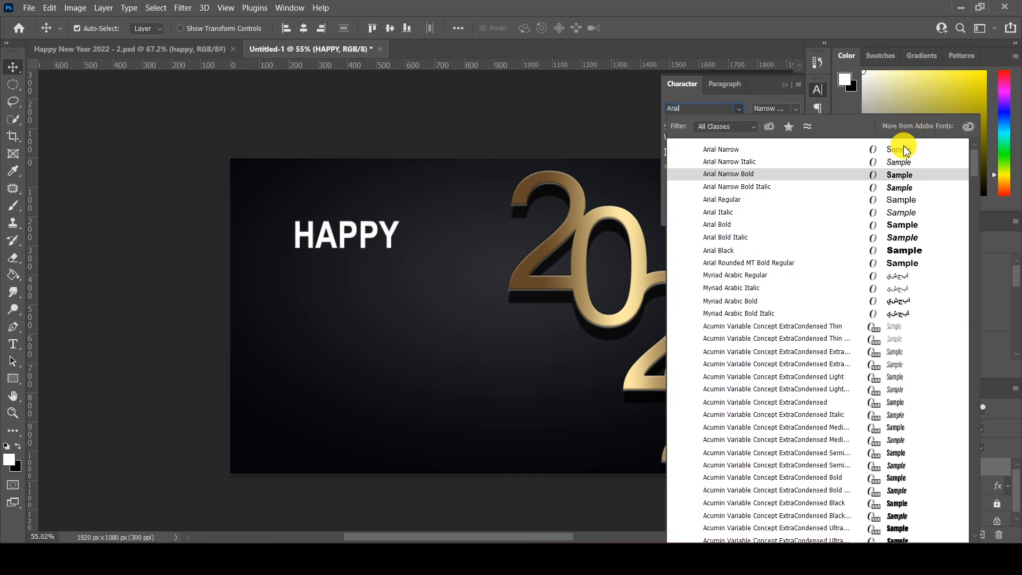
{"action": "key", "text": "Return"}
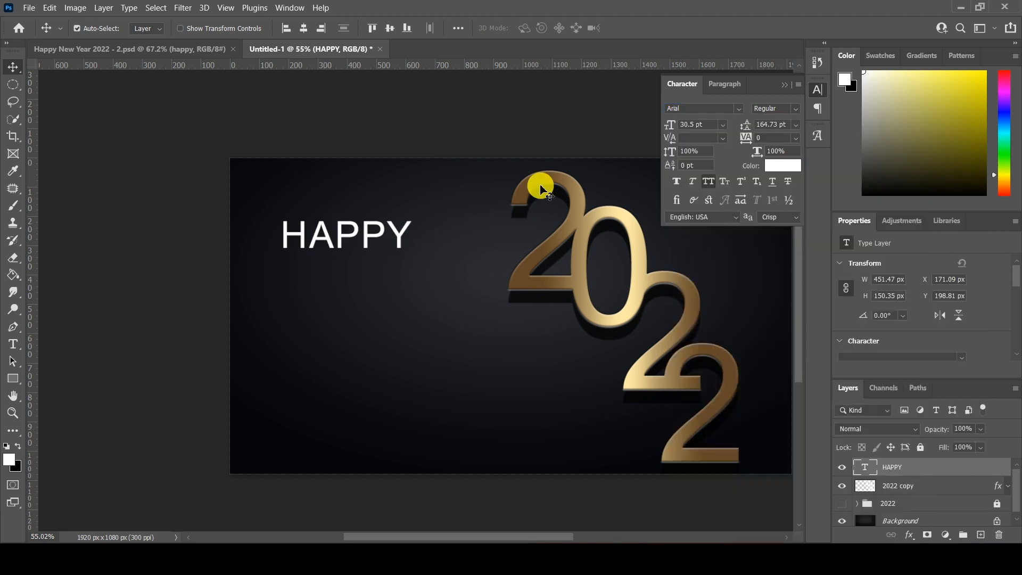
Duplicate the HAPPY text directly below itself and change the copy's wording to NEW
{"action": "scroll", "coordinate": [367, 237], "scroll_direction": "down", "scroll_amount": 1}
{"action": "key", "text": "ctrl"}
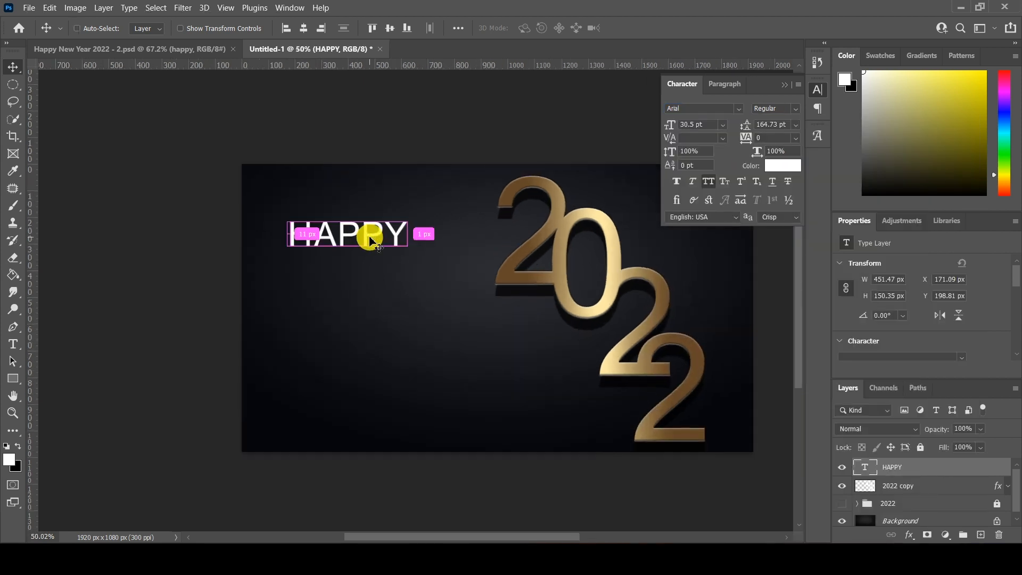
{"action": "left_click_drag", "start_coordinate": [349, 236], "coordinate": [355, 261]}
{"action": "double_click", "coordinate": [354, 263]}
{"action": "type", "text": "NEW"}
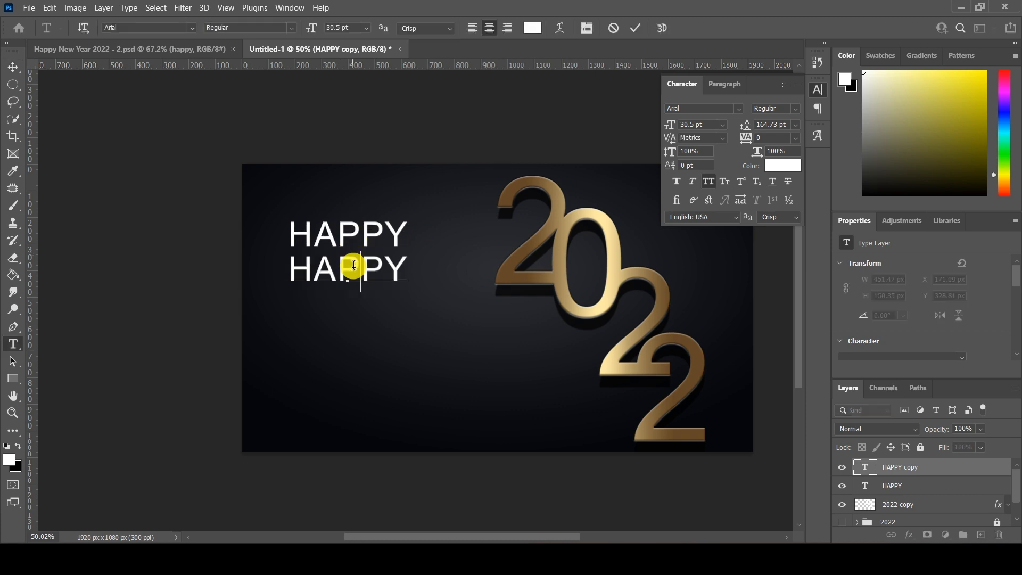
{"action": "key", "text": "ctrl+Return"}
{"action": "key", "text": "v"}
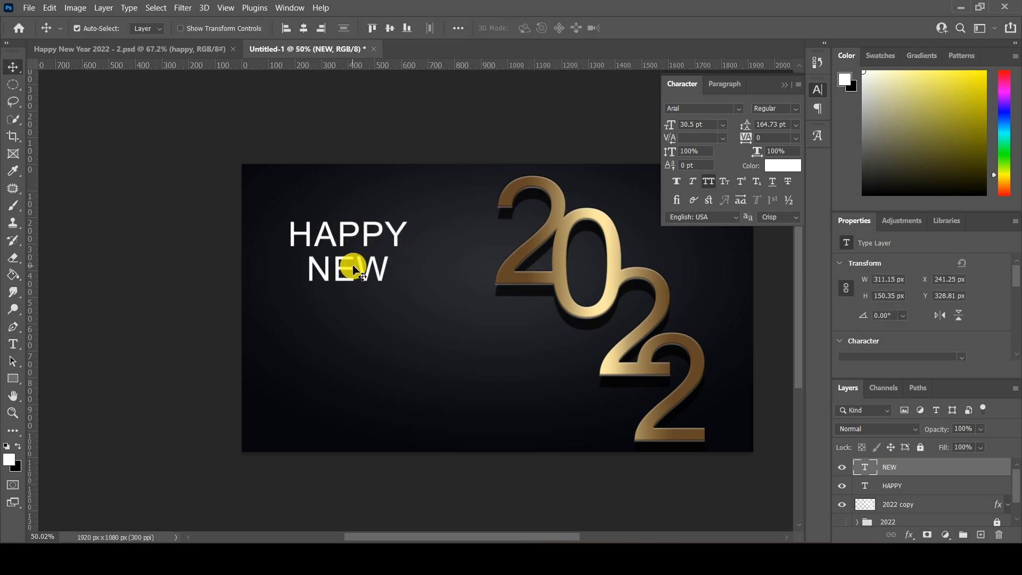
Duplicate the NEW text directly below itself and change the copy's wording to YEAR
{"action": "left_click_drag", "start_coordinate": [355, 270], "coordinate": [355, 304]}
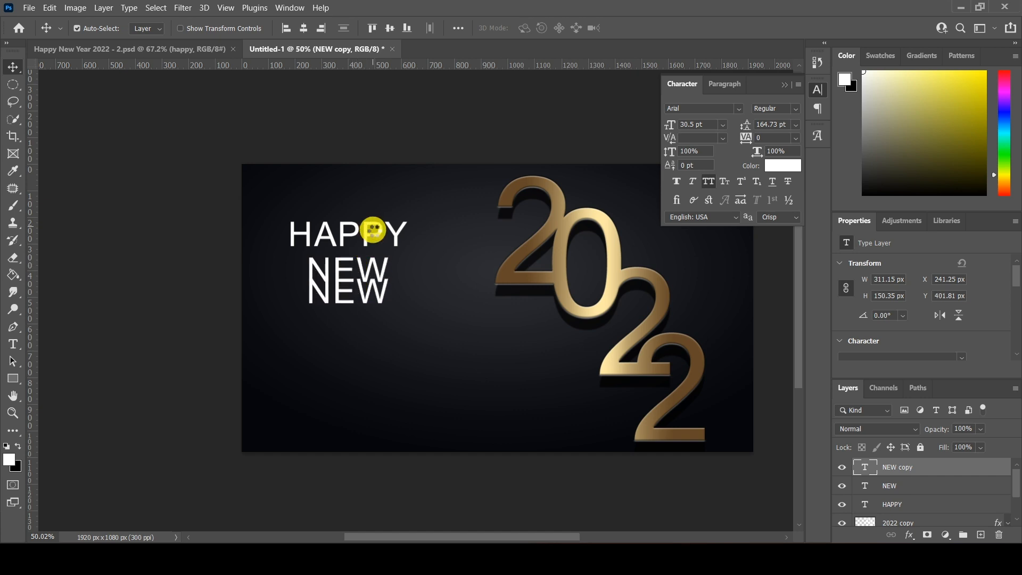
{"action": "double_click", "coordinate": [365, 303]}
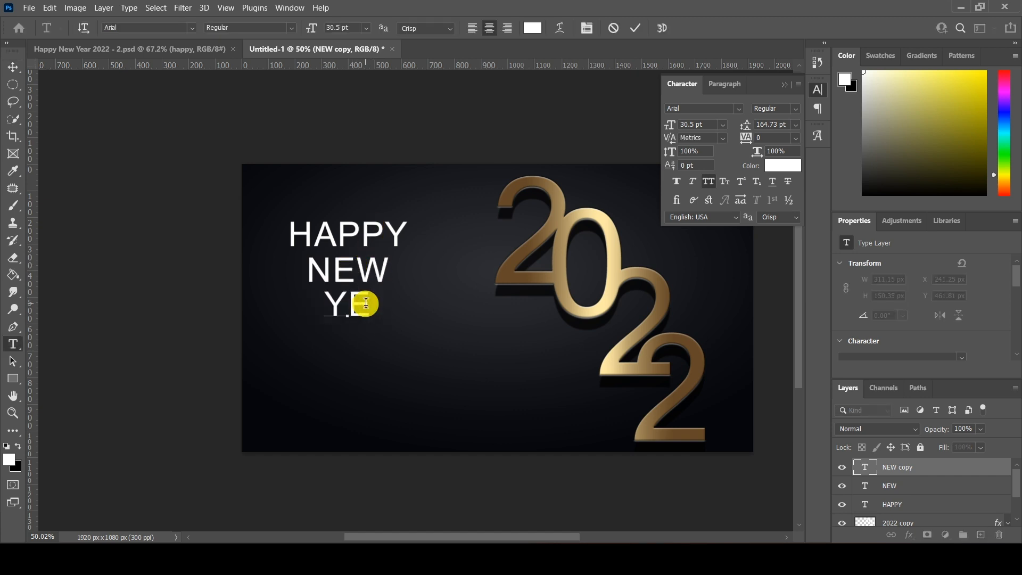
{"action": "key", "text": "ctrl+Return"}
{"action": "key", "text": "v"}
Enlarge the YEAR text greatly and place it in the lower-left part of the canvas
{"action": "key", "text": "ctrl+t"}
{"action": "left_click_drag", "start_coordinate": [395, 326], "coordinate": [538, 415]}
{"action": "left_click_drag", "start_coordinate": [440, 338], "coordinate": [403, 396]}
{"action": "key", "text": "Return"}
Move the NEW text above YEAR and enlarge it to a size between HAPPY and YEAR
{"action": "left_click_drag", "start_coordinate": [379, 277], "coordinate": [463, 358]}
{"action": "key", "text": "ctrl+t"}
{"action": "mouse_move", "coordinate": [388, 306]}
{"action": "left_mouse_down"}
{"action": "mouse_move", "coordinate": [372, 305]}
{"action": "mouse_move", "coordinate": [375, 319]}
{"action": "left_mouse_up"}
{"action": "key", "text": "Return"}
Move the HAPPY text down above NEW, at about X 287 px and Y 313 px
{"action": "left_click_drag", "start_coordinate": [365, 238], "coordinate": [402, 266]}
{"action": "key", "text": "ctrl+t"}
{"action": "key", "text": "Return"}
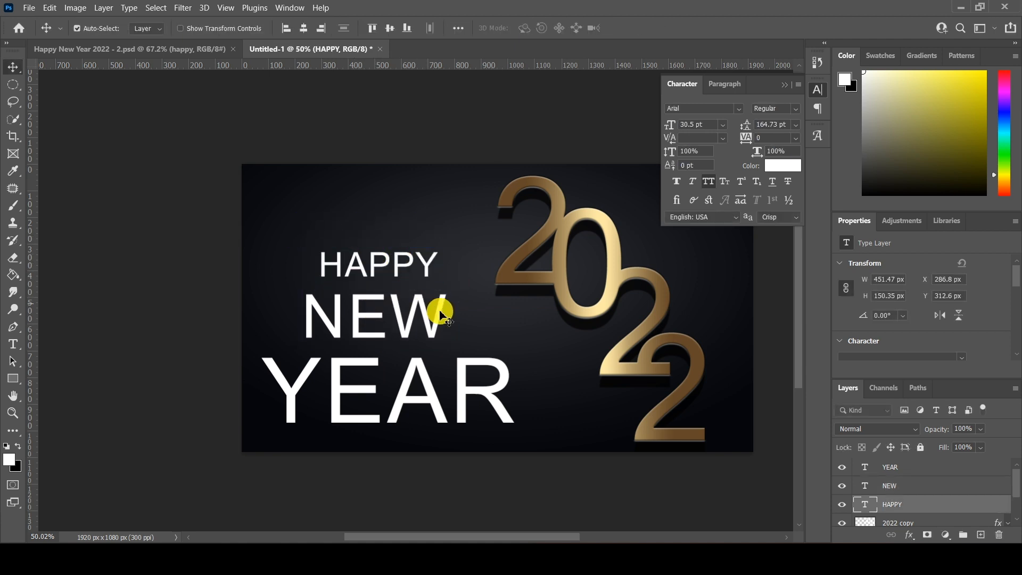
Enlarge the NEW text slightly to about 580 px wide and select the HAPPY text layer
{"action": "left_click", "coordinate": [440, 314]}
{"action": "key", "text": "ctrl+t"}
{"action": "left_click_drag", "start_coordinate": [447, 353], "coordinate": [459, 362]}
{"action": "key", "text": "Return"}
{"action": "left_click", "coordinate": [373, 263]}
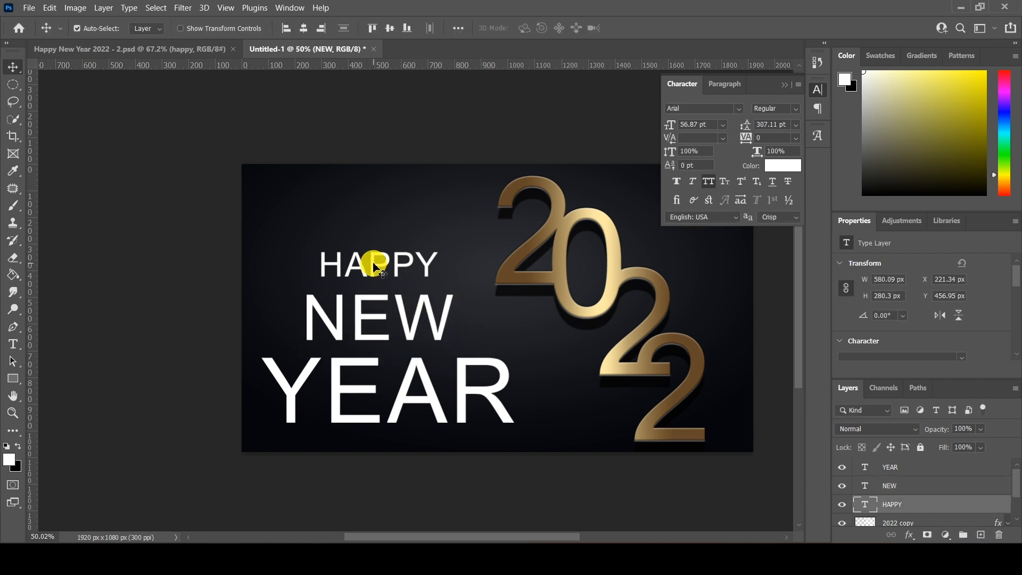
Group the YEAR, NEW and HAPPY text layers and name the group NEW YEAR
{"action": "left_click", "coordinate": [909, 468], "text": "shift"}
{"action": "key", "text": "ctrl+g"}
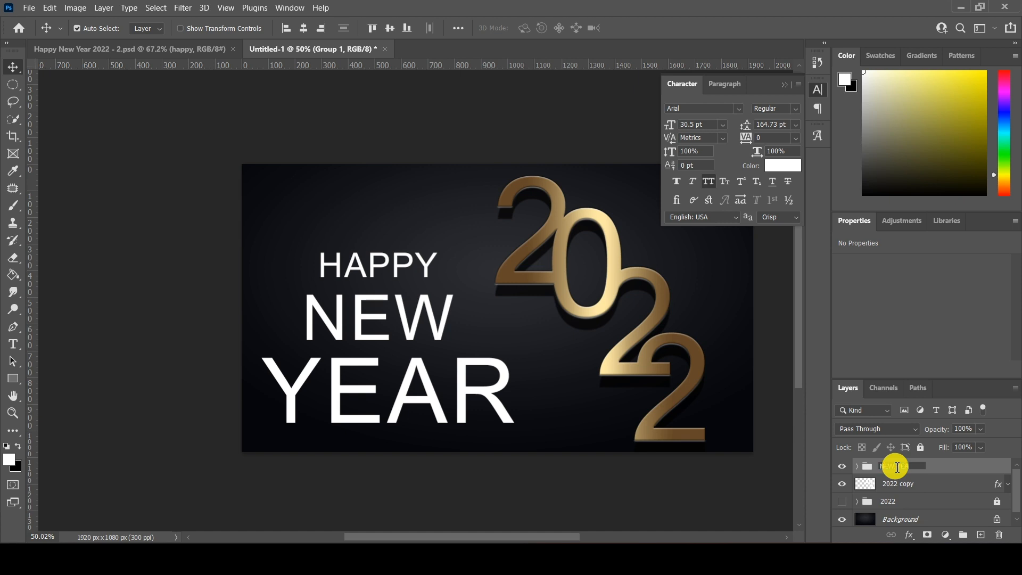
{"action": "key", "text": "Return"}
Move the NEW YEAR group up on the canvas
{"action": "key", "text": "ctrl+t"}
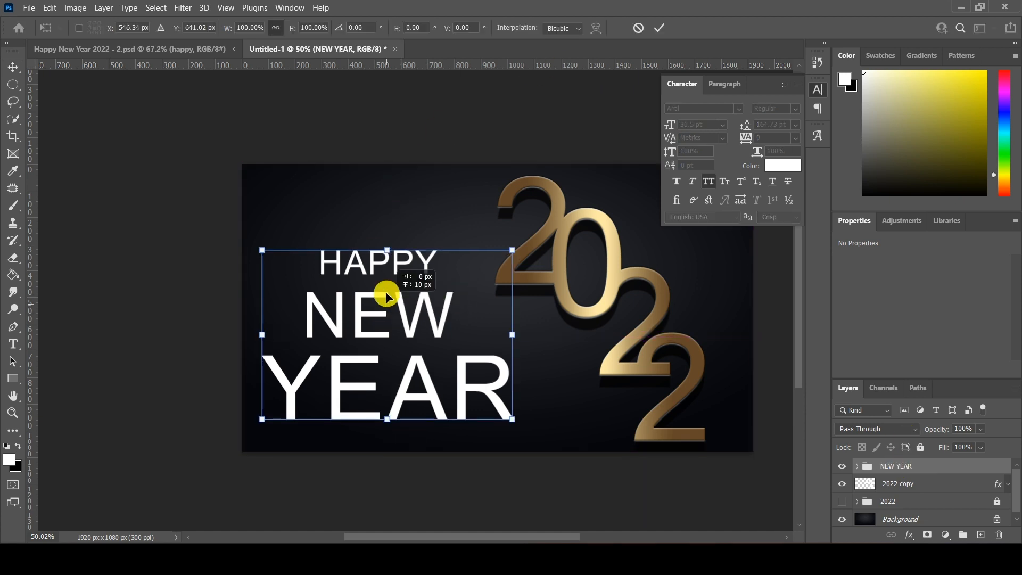
{"action": "left_click_drag", "start_coordinate": [388, 292], "coordinate": [385, 278]}
{"action": "key", "text": "Return"}
Centre the NEW YEAR group horizontally on the canvas, shifting it back left until it clears the gold digits
{"action": "left_click", "coordinate": [303, 28]}
{"action": "key", "text": "shift+Left"}
{"action": "key", "text": "shift+Left"}
{"action": "key", "text": "shift+Left"}
{"action": "key", "text": "shift+Left"}
{"action": "key", "text": "shift+Left"}
{"action": "key", "text": "shift+Left"}
{"action": "key", "text": "shift+Left"}
{"action": "key", "text": "shift+Left"}
{"action": "key", "text": "shift+Left"}
{"action": "key", "text": "shift+Left"}
{"action": "key", "text": "shift+Left"}
{"action": "key", "text": "shift+Left"}
{"action": "key", "text": "shift+Left"}
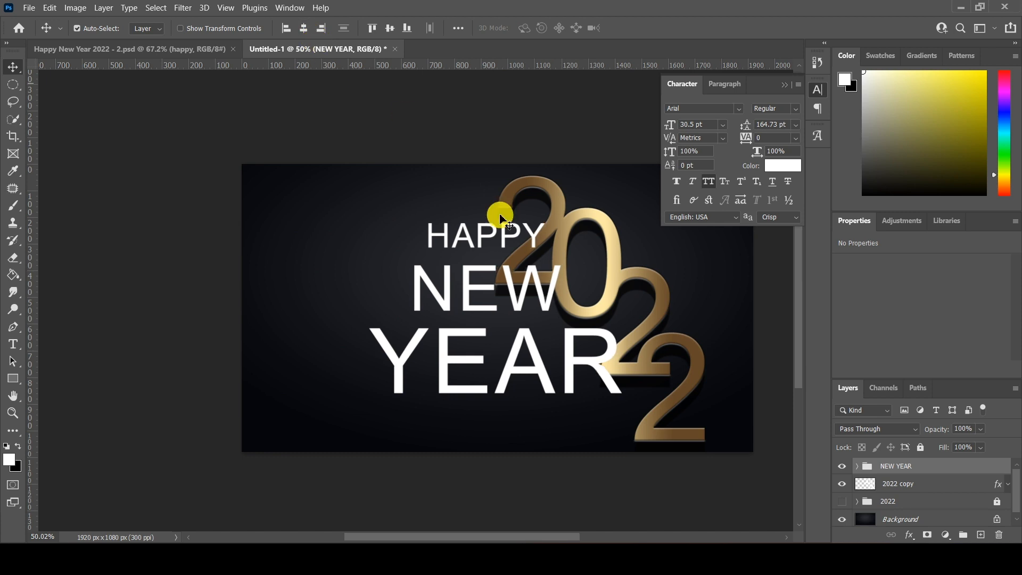
{"action": "key", "text": "shift+Left"}
{"action": "key", "text": "shift+Left"}
{"action": "key", "text": "shift+Left"}
{"action": "key", "text": "shift+Left"}
{"action": "key", "text": "shift+Left"}
{"action": "key", "text": "shift+Left"}
{"action": "key", "text": "shift+Left"}
{"action": "key", "text": "shift+Left"}
{"action": "key", "text": "shift+Left"}
{"action": "key", "text": "shift+Left"}
{"action": "key", "text": "shift+Left"}
{"action": "key", "text": "shift+Left"}
{"action": "key", "text": "shift+Left"}
{"action": "key", "text": "shift+Left"}
{"action": "key", "text": "shift+Left"}
{"action": "key", "text": "shift+Left"}
{"action": "key", "text": "shift+Left"}
{"action": "key", "text": "shift+Left"}
{"action": "key", "text": "shift+Left"}
{"action": "key", "text": "shift+Left"}
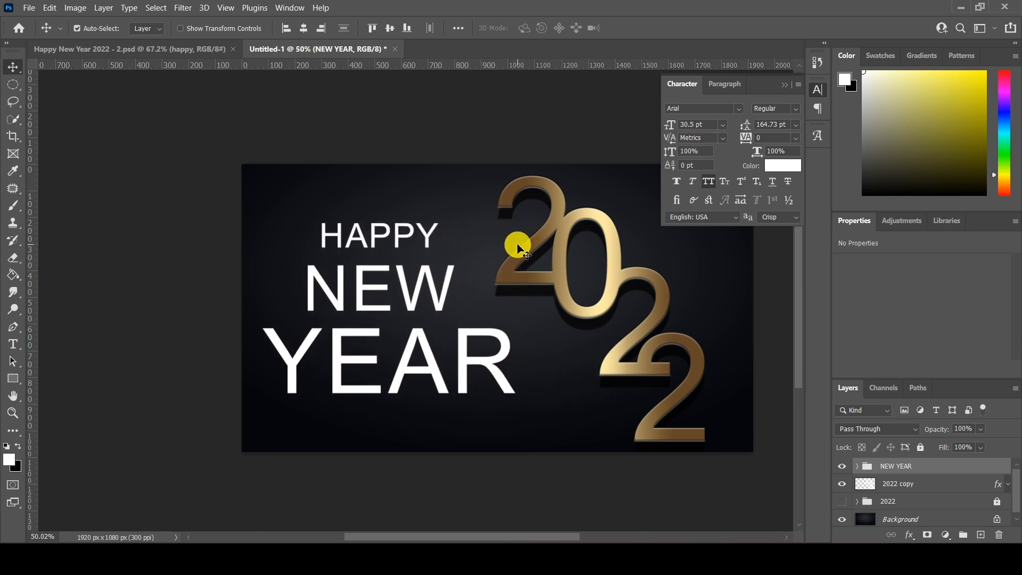
Centre the HAPPY, NEW and YEAR text layers individually along the canvas's horizontal centre
{"action": "left_click", "coordinate": [442, 230]}
{"action": "left_click", "coordinate": [303, 28]}
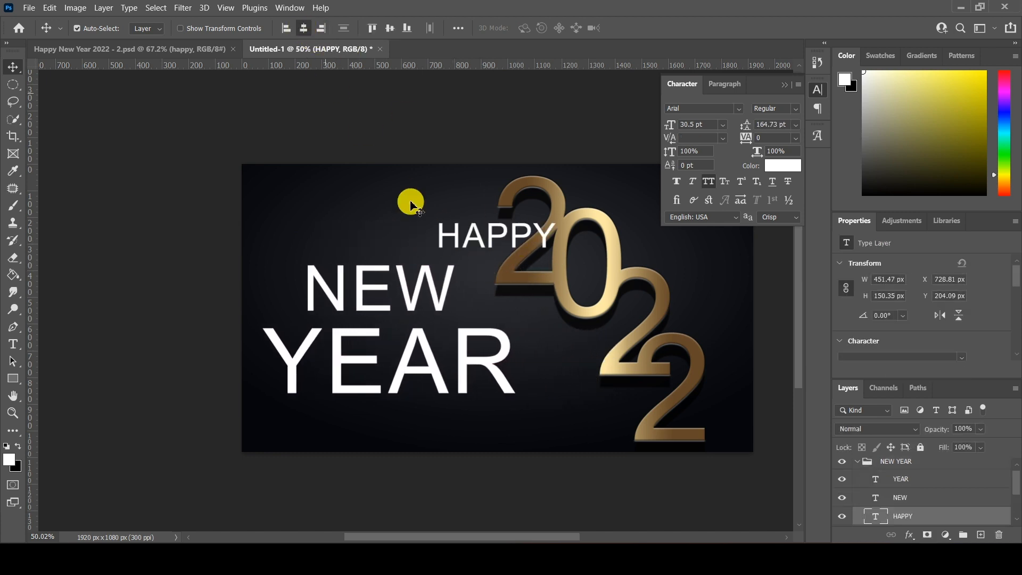
{"action": "left_click", "coordinate": [450, 268]}
{"action": "left_click", "coordinate": [303, 28]}
{"action": "left_click", "coordinate": [507, 336]}
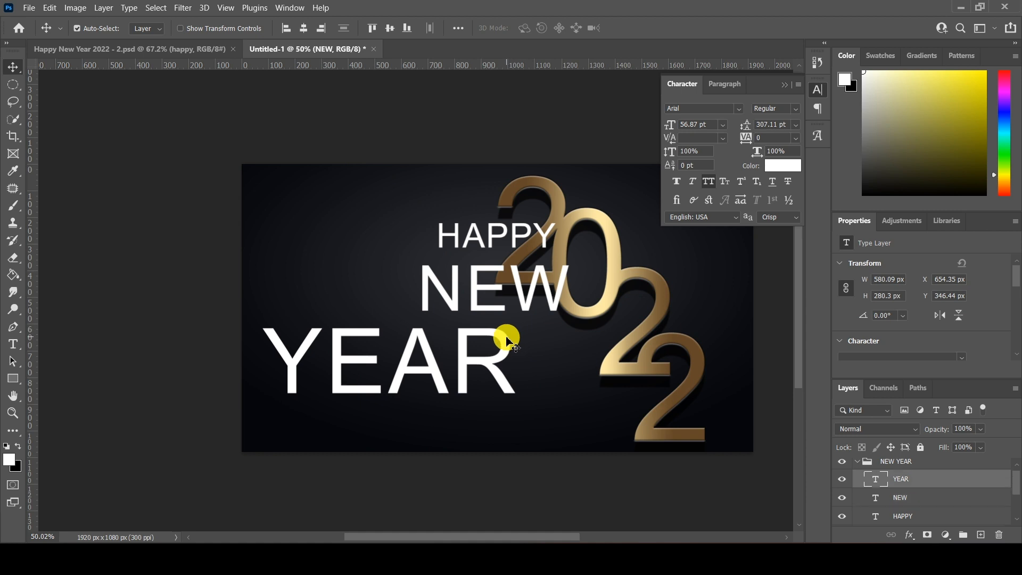
{"action": "left_click", "coordinate": [303, 29]}
Shift the whole NEW YEAR group left into the empty area beside the gold digits
{"action": "left_click", "coordinate": [857, 462]}
{"action": "left_click", "coordinate": [890, 463]}
{"action": "key", "text": "shift+Left"}
{"action": "key", "text": "shift+Left"}
{"action": "key", "text": "shift+Left"}
{"action": "key", "text": "shift+Left"}
{"action": "key", "text": "shift+Left"}
{"action": "key", "text": "shift+Left"}
{"action": "key", "text": "shift+Left"}
{"action": "key", "text": "shift+Left"}
{"action": "key", "text": "shift+Left"}
{"action": "key", "text": "shift+Left"}
{"action": "key", "text": "shift+Left"}
{"action": "key", "text": "shift+Left"}
{"action": "key", "text": "shift+Left"}
{"action": "key", "text": "shift+Left"}
{"action": "key", "text": "shift+Left"}
{"action": "key", "text": "shift+Left"}
{"action": "key", "text": "shift+Left"}
{"action": "key", "text": "shift+Left"}
{"action": "key", "text": "shift+Left"}
{"action": "key", "text": "shift+Left"}
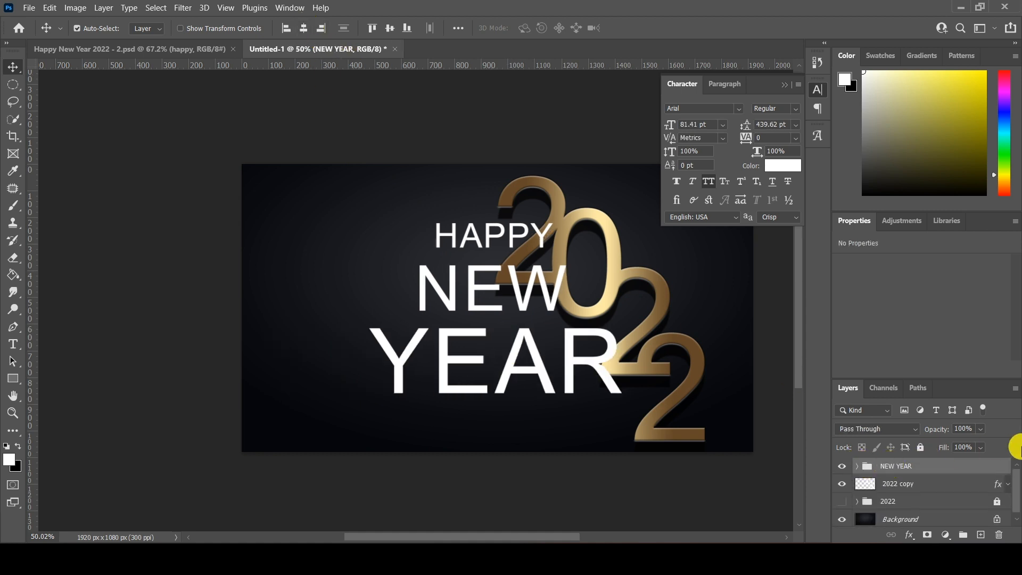
{"action": "key", "text": "shift+Left"}
{"action": "key", "text": "shift+Left"}
{"action": "key", "text": "shift+Left"}
{"action": "key", "text": "shift+Left"}
{"action": "key", "text": "shift+Left"}
{"action": "key", "text": "shift+Left"}
{"action": "key", "text": "shift+Left"}
{"action": "key", "text": "shift+Left"}
{"action": "key", "text": "shift+Left"}
{"action": "key", "text": "shift+Left"}
{"action": "key", "text": "shift+Left"}
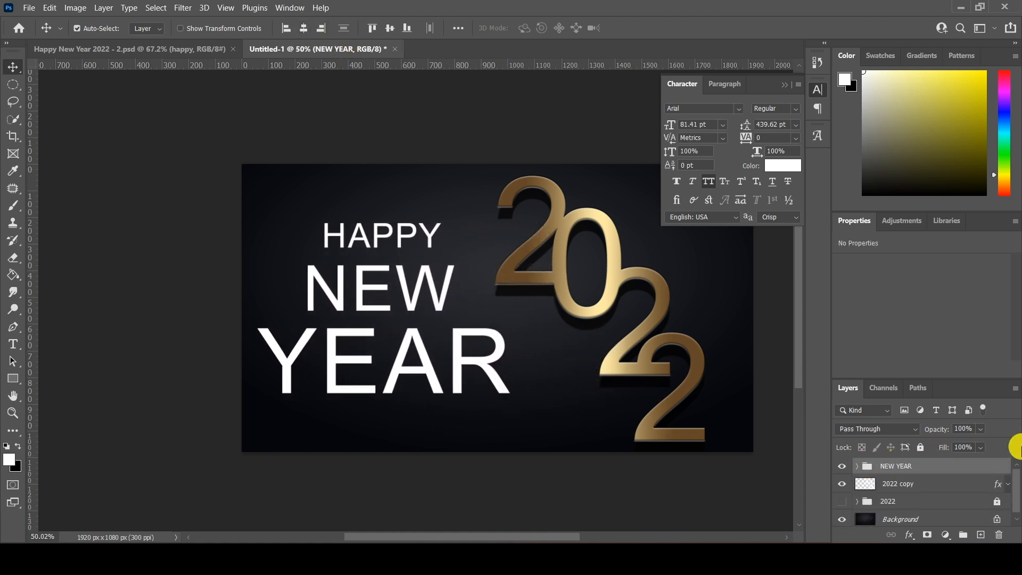
Enlarge the NEW YEAR group slightly and reposition it beside the digits, nudging it up a little
{"action": "key", "text": "ctrl+t"}
{"action": "left_click_drag", "start_coordinate": [512, 397], "coordinate": [533, 429]}
{"action": "left_click_drag", "start_coordinate": [444, 335], "coordinate": [433, 338]}
{"action": "key", "text": "Return"}
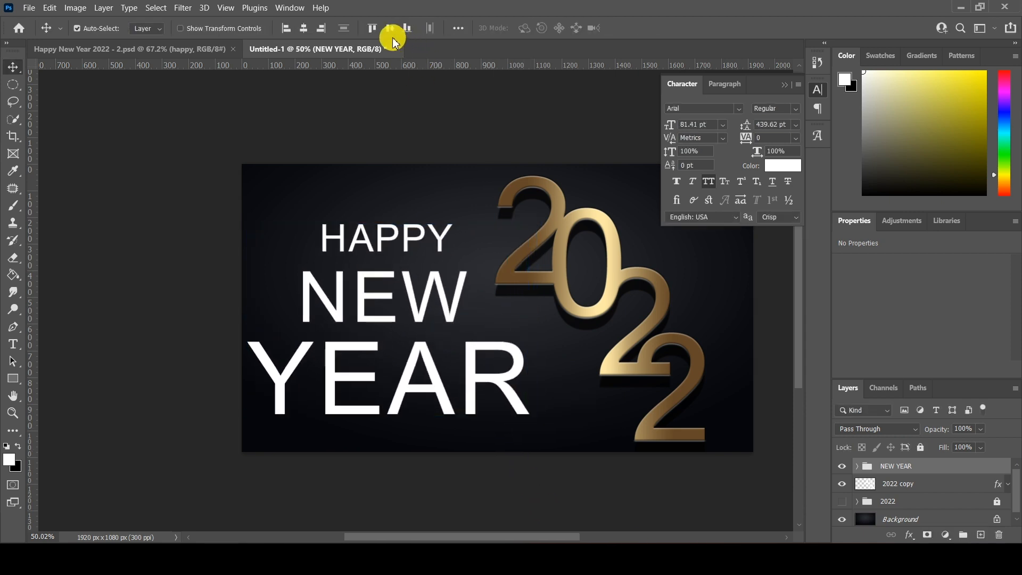
{"action": "key", "text": "Up"}
{"action": "key", "text": "Up"}
{"action": "key", "text": "Up"}
{"action": "key", "text": "Up"}
{"action": "key", "text": "Up"}
{"action": "key", "text": "Up"}
{"action": "key", "text": "Up"}
{"action": "key", "text": "Up"}
{"action": "key", "text": "Up"}
{"action": "key", "text": "Up"}
{"action": "key", "text": "Up"}
{"action": "key", "text": "Up"}
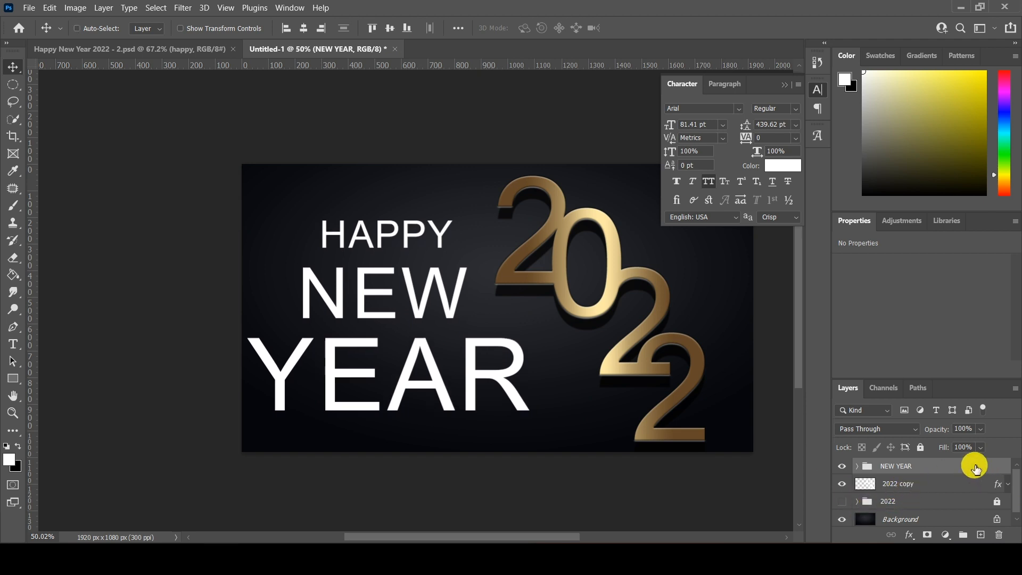
Nudge the HAPPY text down so it sits closer to NEW
{"action": "left_click", "coordinate": [411, 170], "text": "ctrl"}
{"action": "left_click", "coordinate": [383, 239], "text": "ctrl"}
{"action": "key", "text": "ctrl+Down"}
{"action": "key", "text": "ctrl+Down"}
{"action": "key", "text": "ctrl+Down"}
{"action": "key", "text": "ctrl+Down"}
{"action": "key", "text": "ctrl+Down"}
{"action": "key", "text": "ctrl+Down"}
{"action": "key", "text": "ctrl+Down"}
{"action": "key", "text": "ctrl+Down"}
{"action": "key", "text": "ctrl+Down"}
{"action": "key", "text": "ctrl+Down"}
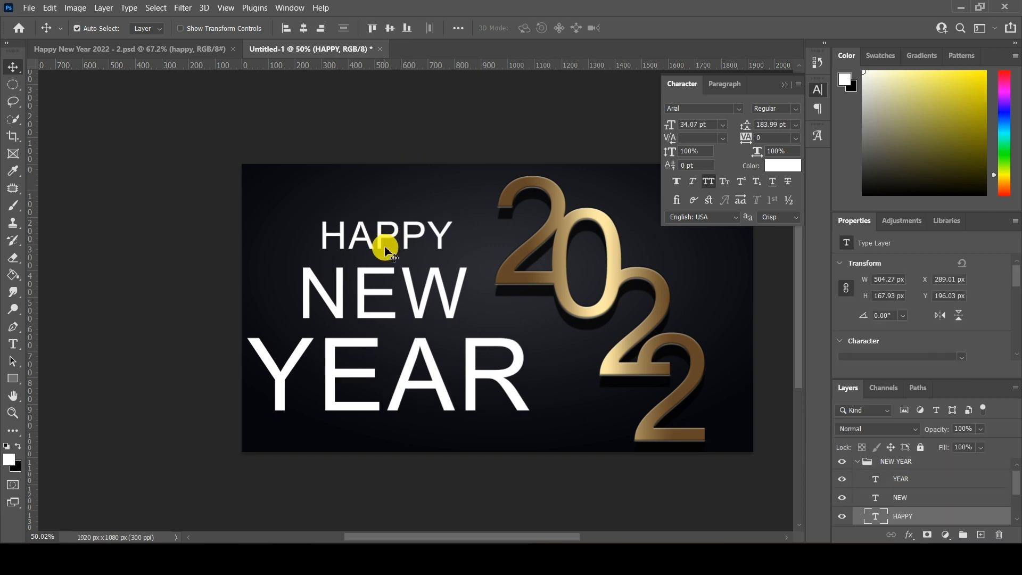
{"action": "key", "text": "ctrl+Down"}
{"action": "key", "text": "ctrl+Down"}
{"action": "key", "text": "ctrl+Down"}
{"action": "key", "text": "ctrl+Down"}
{"action": "key", "text": "ctrl+Down"}
{"action": "key", "text": "ctrl+Down"}
{"action": "key", "text": "ctrl+Down"}
{"action": "key", "text": "ctrl+Down"}
{"action": "key", "text": "ctrl+Down"}
{"action": "key", "text": "ctrl+Down"}
Nudge the NEW text up slightly to about Y 350 px
{"action": "left_click", "coordinate": [417, 302]}
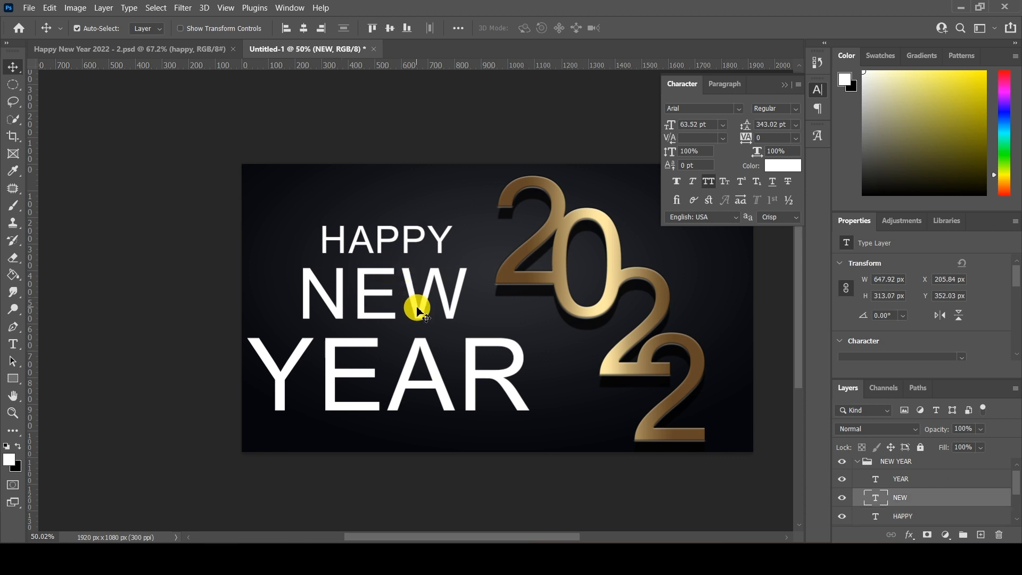
{"action": "key", "text": "Up"}
{"action": "key", "text": "Up"}
{"action": "key", "text": "Up"}
{"action": "key", "text": "Up"}
{"action": "key", "text": "Up"}
{"action": "key", "text": "Up"}
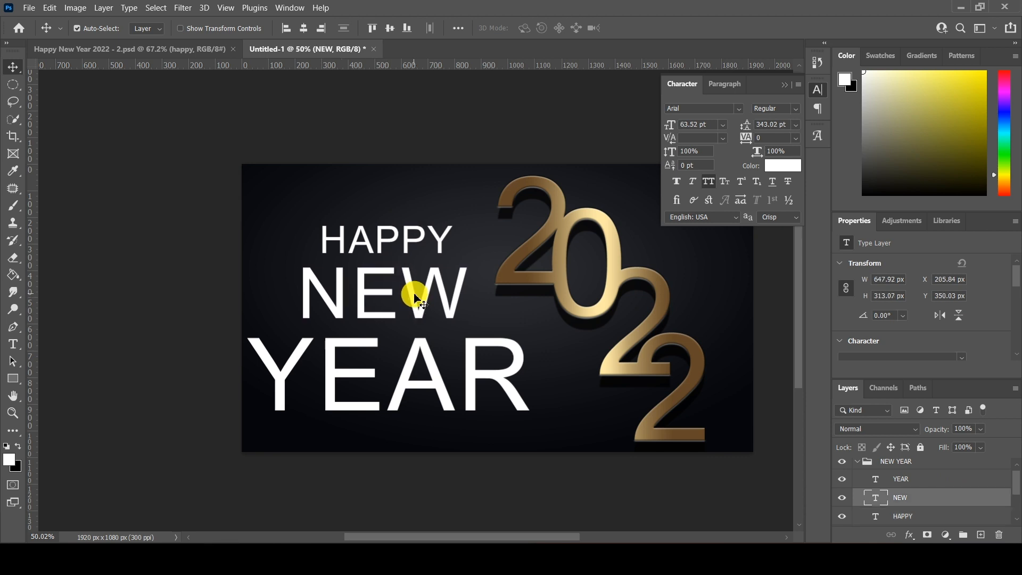
Duplicate the NEW YEAR group, then lock and hide the original group
{"action": "left_click", "coordinate": [407, 248]}
{"action": "left_click", "coordinate": [848, 463]}
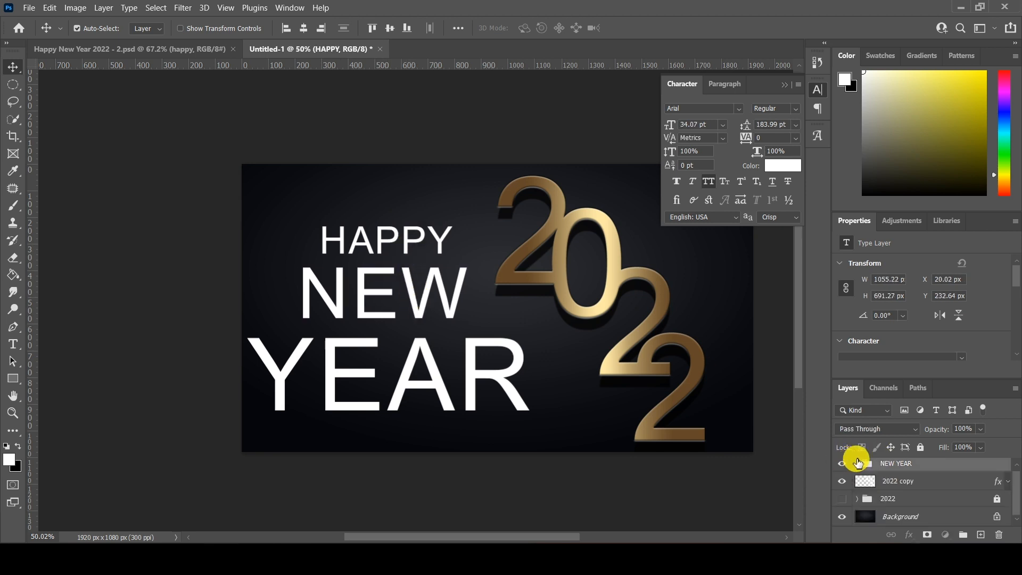
{"action": "left_click", "coordinate": [1007, 467]}
{"action": "key", "text": "ctrl+j"}
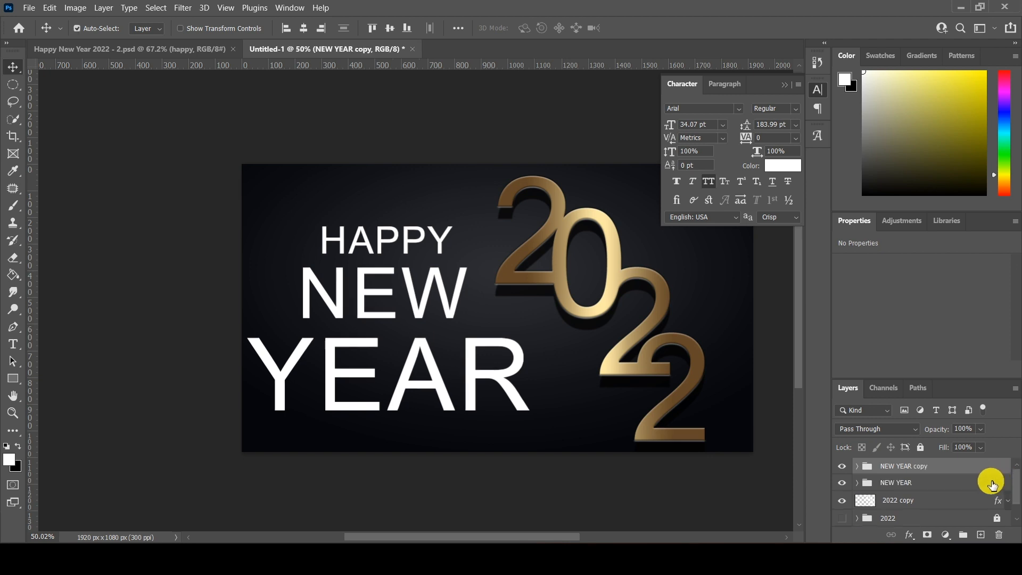
{"action": "left_click", "coordinate": [882, 482]}
{"action": "left_click", "coordinate": [920, 447]}
{"action": "left_click", "coordinate": [842, 482]}
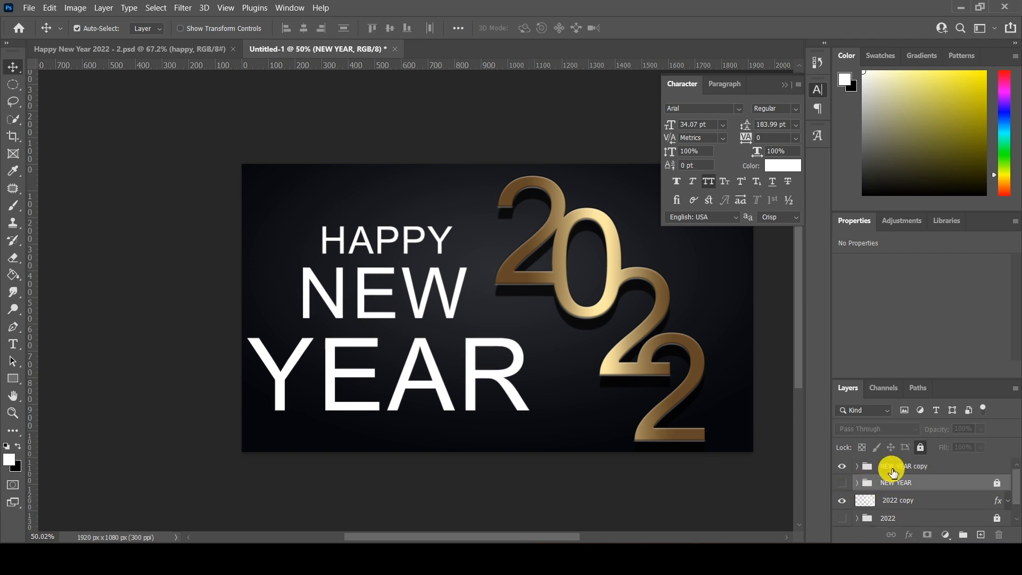
Merge the NEW YEAR copy group into a single pixel layer and centre it vertically on the canvas
{"action": "left_click", "coordinate": [894, 467]}
{"action": "key", "text": "ctrl+e"}
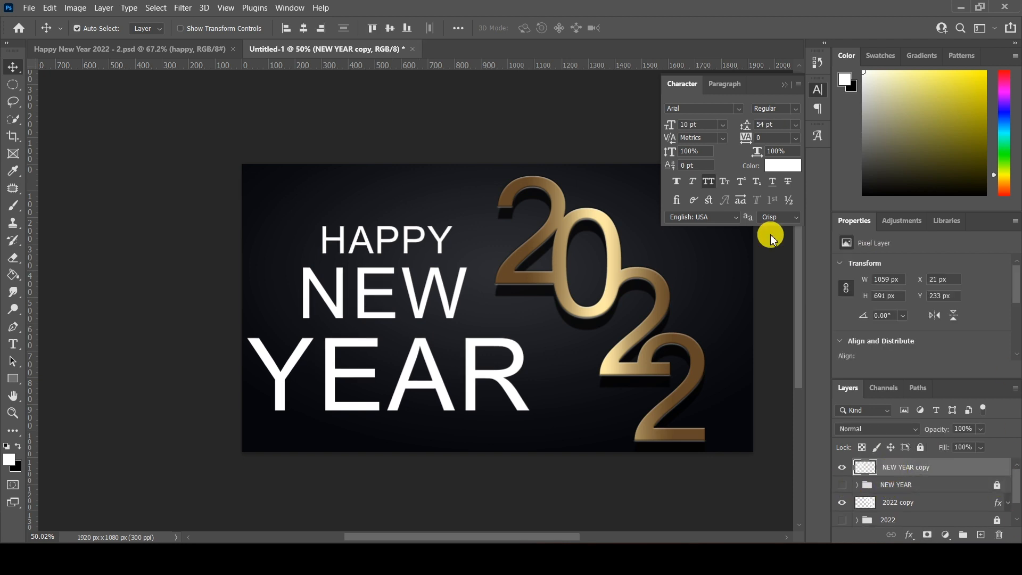
{"action": "left_click", "coordinate": [388, 29]}
{"action": "scroll", "coordinate": [333, 362], "scroll_direction": "down", "scroll_amount": 4}
{"action": "scroll", "coordinate": [407, 363], "scroll_direction": "up", "scroll_amount": 3}
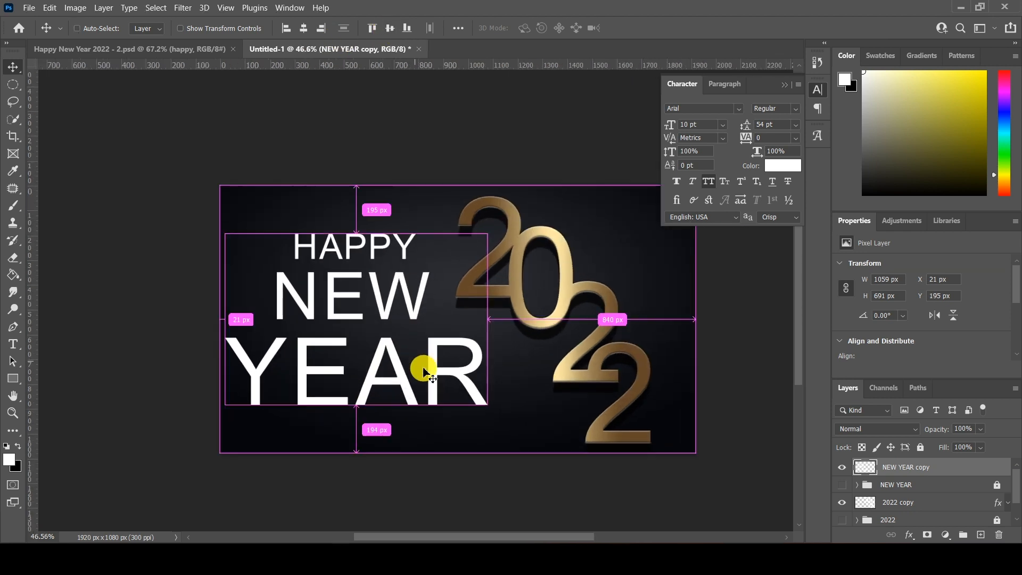
Scale the NEW YEAR copy layer up to about 107% and centre it vertically on the canvas
{"action": "key", "text": "ctrl+t"}
{"action": "left_click_drag", "start_coordinate": [488, 415], "coordinate": [500, 424]}
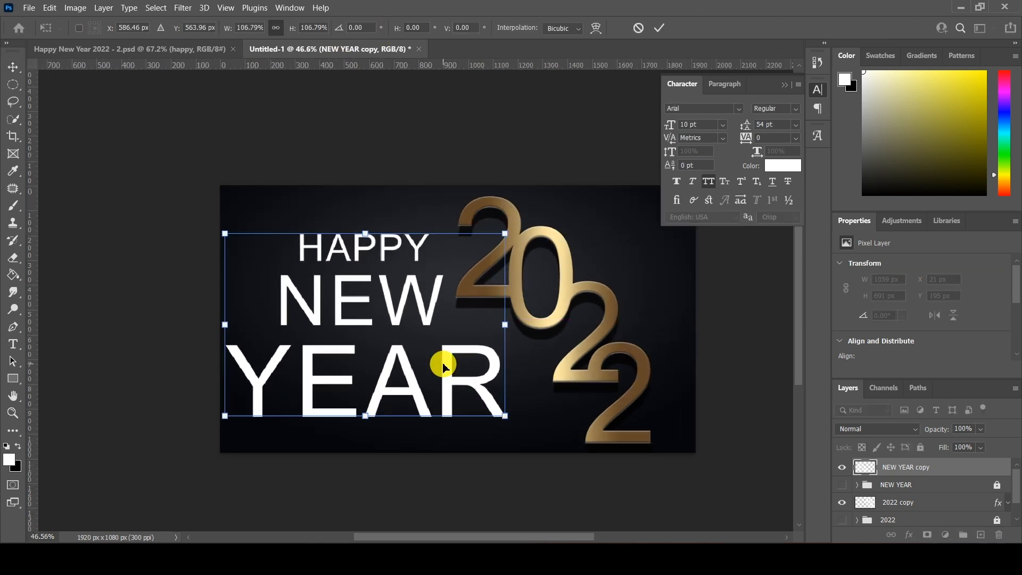
{"action": "key", "text": "Return"}
{"action": "left_click", "coordinate": [391, 29]}
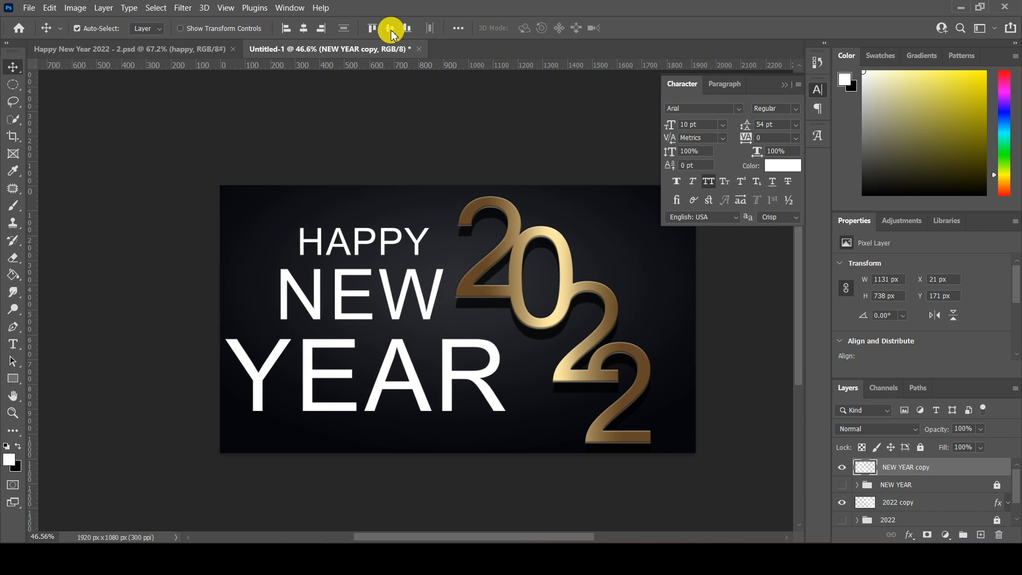
Scale the NEW YEAR copy layer down to about 96% and vertically centre it again
{"action": "scroll", "coordinate": [374, 288], "scroll_direction": "down", "scroll_amount": 1}
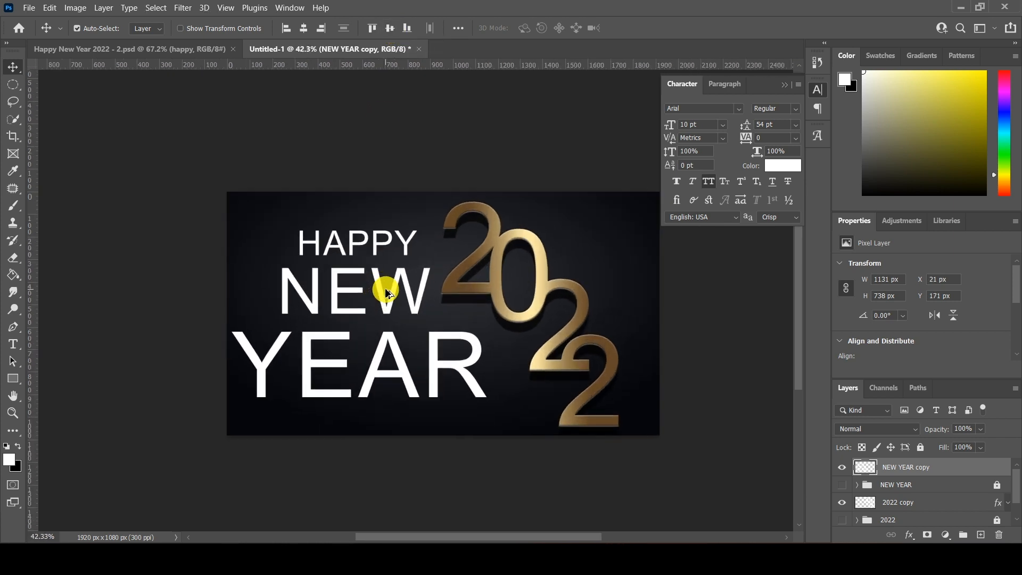
{"action": "key", "text": "ctrl+t"}
{"action": "left_click_drag", "start_coordinate": [485, 395], "coordinate": [476, 390]}
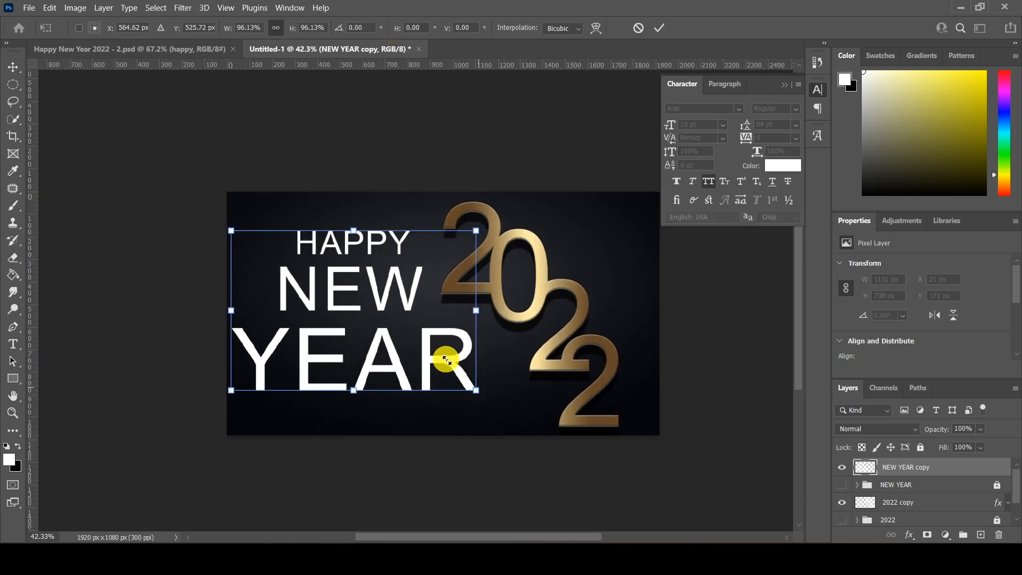
{"action": "key", "text": "Return"}
{"action": "left_click", "coordinate": [396, 34]}
Open the NEW YEAR copy layer's styles and disable every effect except Bevel & Emboss
{"action": "scroll", "coordinate": [378, 312], "scroll_direction": "up", "scroll_amount": 1}
{"action": "scroll", "coordinate": [438, 312], "scroll_direction": "down", "scroll_amount": 1}
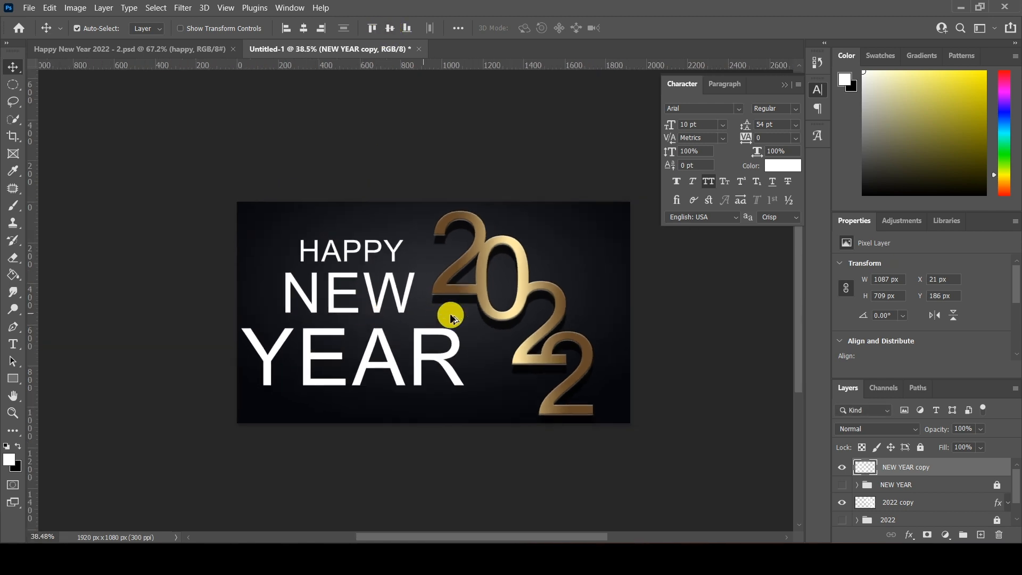
{"action": "scroll", "coordinate": [276, 321], "scroll_direction": "up", "scroll_amount": 1}
{"action": "scroll", "coordinate": [277, 321], "scroll_direction": "up", "scroll_amount": 3}
{"action": "left_click", "coordinate": [912, 535]}
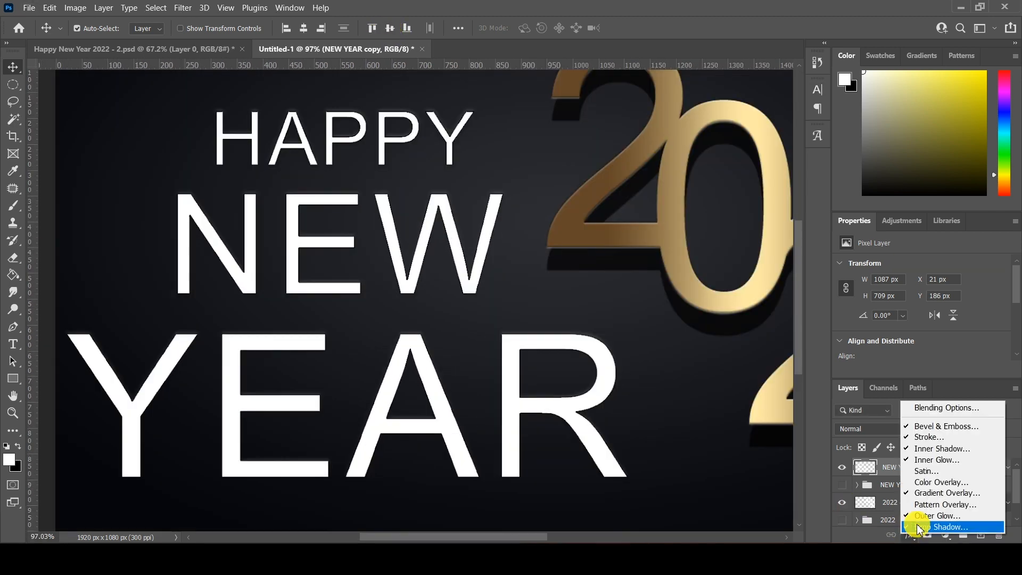
{"action": "left_click", "coordinate": [929, 442]}
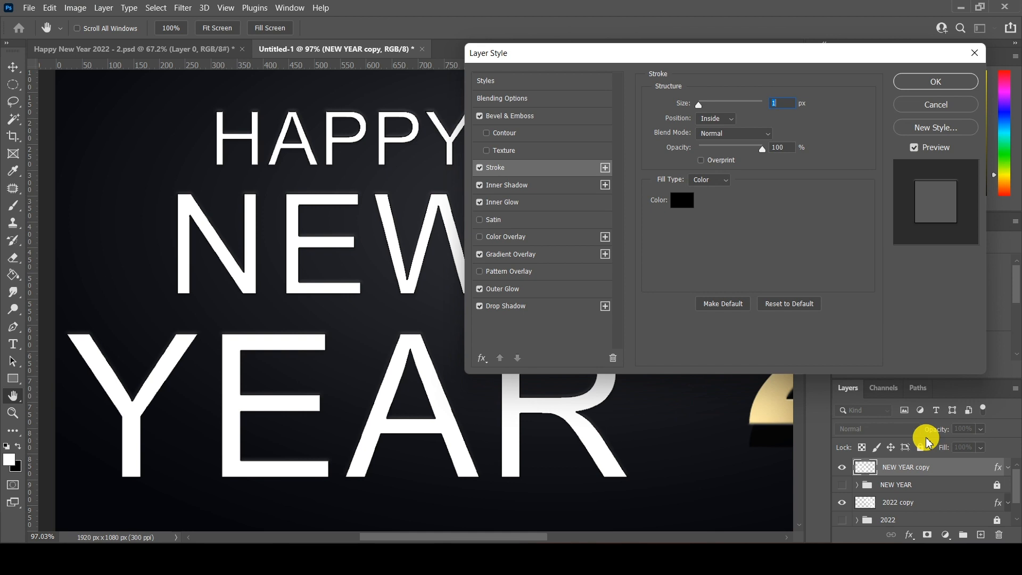
{"action": "left_click", "coordinate": [480, 167]}
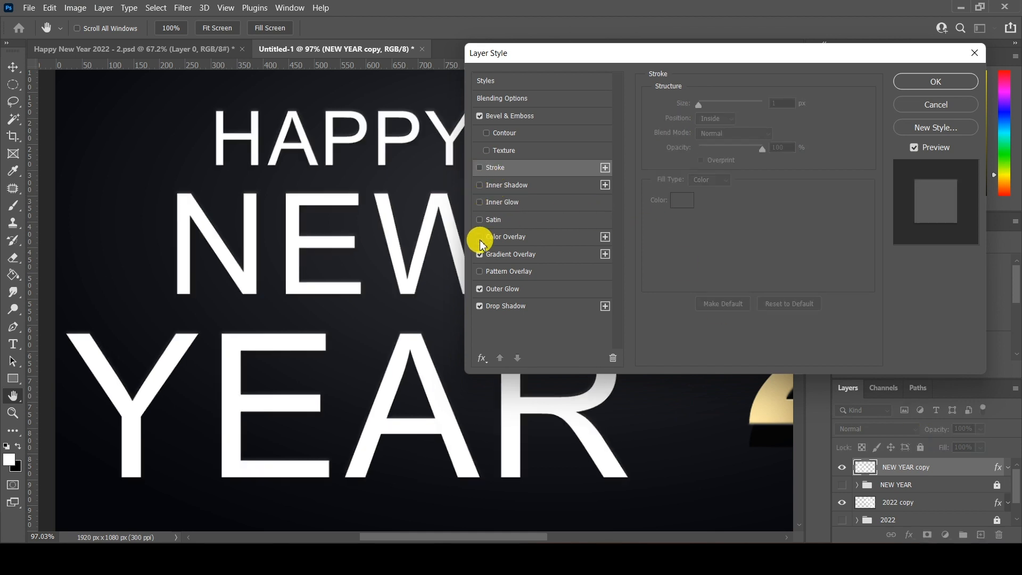
Set the lettering's Bevel & Emboss to Pillow Emboss with depth 126%, size 6 px and soften 4 px
{"action": "left_click", "coordinate": [521, 116]}
{"action": "left_click", "coordinate": [742, 104]}
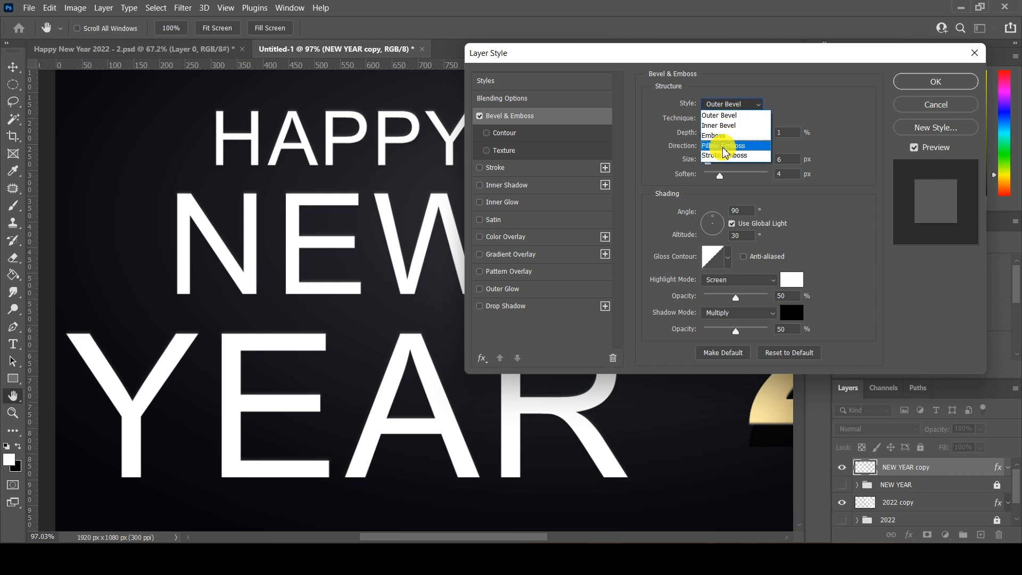
{"action": "left_click", "coordinate": [725, 146]}
{"action": "type", "text": "126"}
{"action": "key", "text": "Tab"}
{"action": "type", "text": "10"}
{"action": "type", "text": "7"}
{"action": "key", "text": "Tab"}
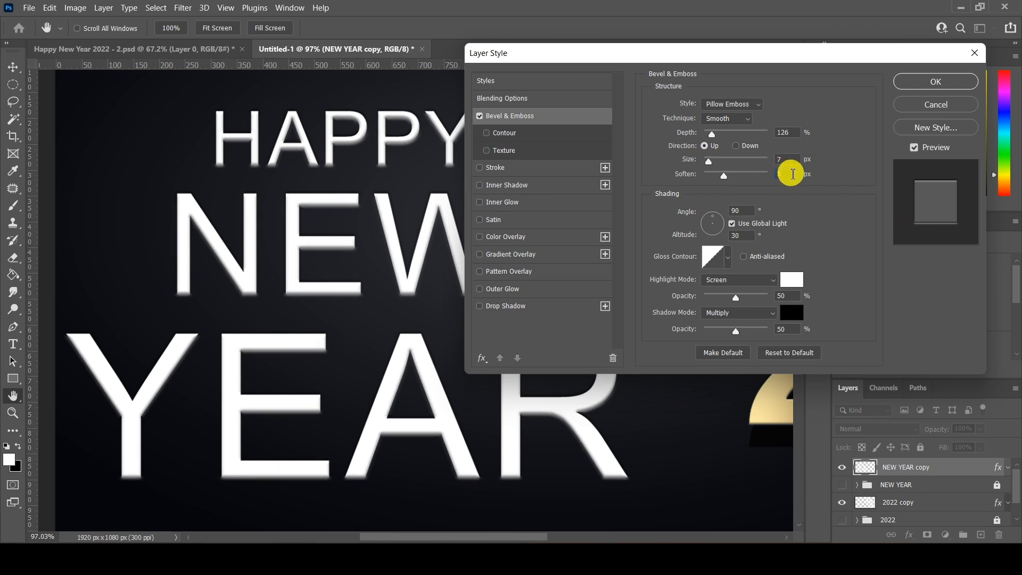
{"action": "left_click_drag", "start_coordinate": [793, 158], "coordinate": [591, 180]}
{"action": "type", "text": "6"}
{"action": "key", "text": "Tab"}
{"action": "type", "text": "4"}
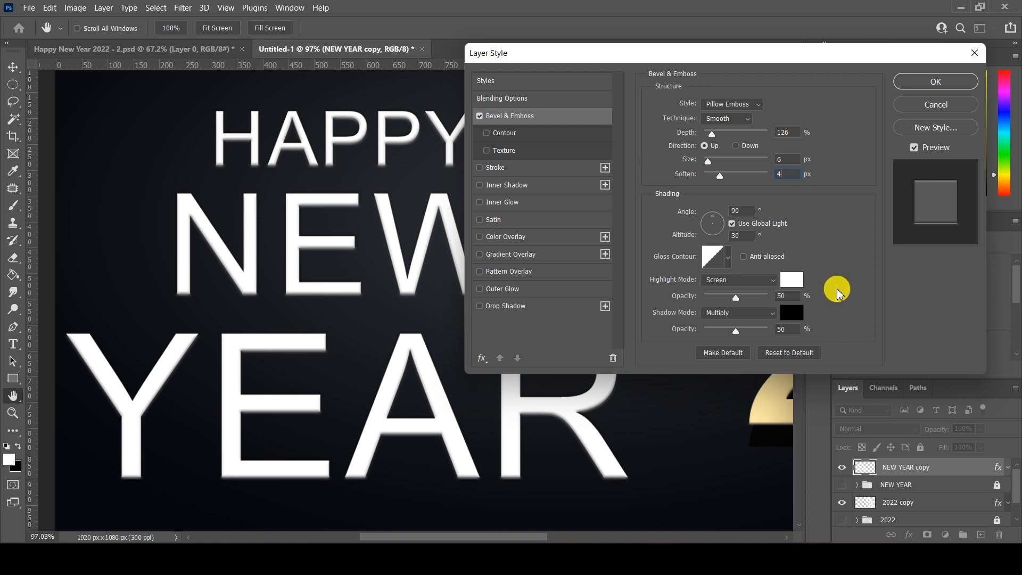
Enable a black inside Stroke on the lettering with a size of 1 px
{"action": "left_click", "coordinate": [496, 167]}
{"action": "mouse_move", "coordinate": [701, 102]}
{"action": "left_mouse_down"}
{"action": "mouse_move", "coordinate": [719, 104]}
{"action": "mouse_move", "coordinate": [706, 103]}
{"action": "left_mouse_up"}
{"action": "left_click", "coordinate": [785, 104]}
{"action": "type", "text": "1"}
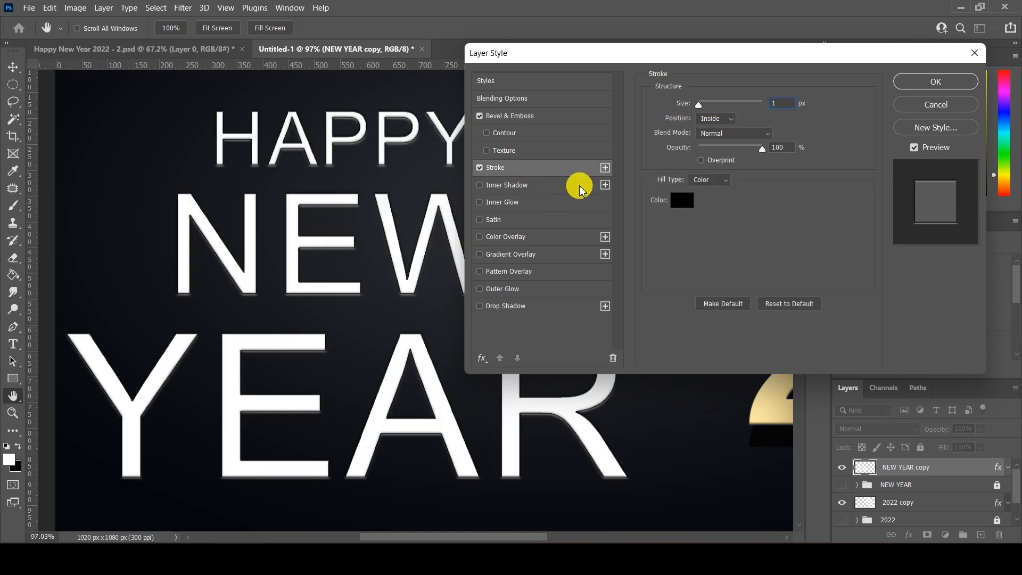
Enable an Inner Shadow on the lettering with 31% opacity, 11 px distance and 8% choke
{"action": "left_click", "coordinate": [511, 186]}
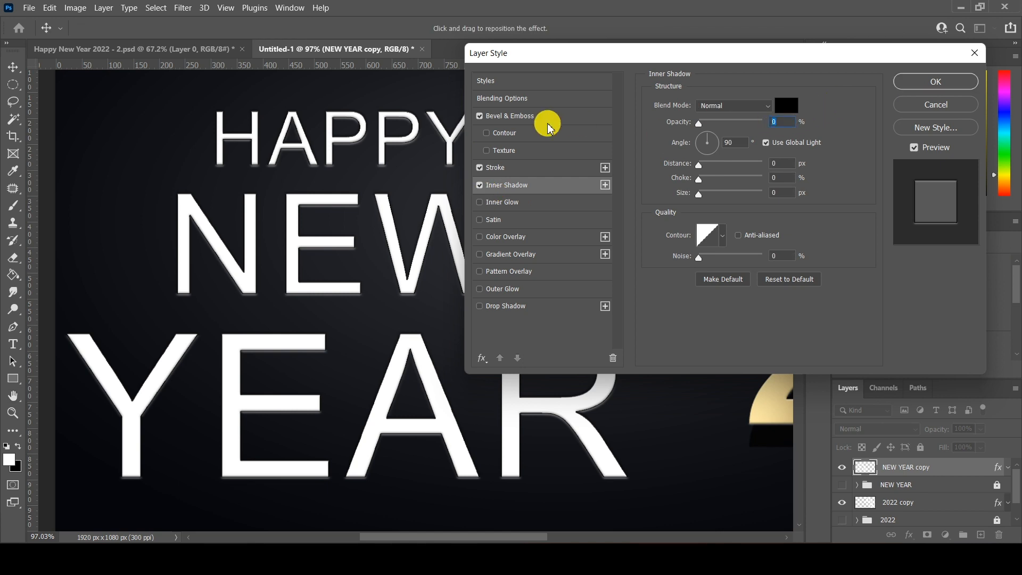
{"action": "type", "text": "11"}
{"action": "key", "text": "Tab"}
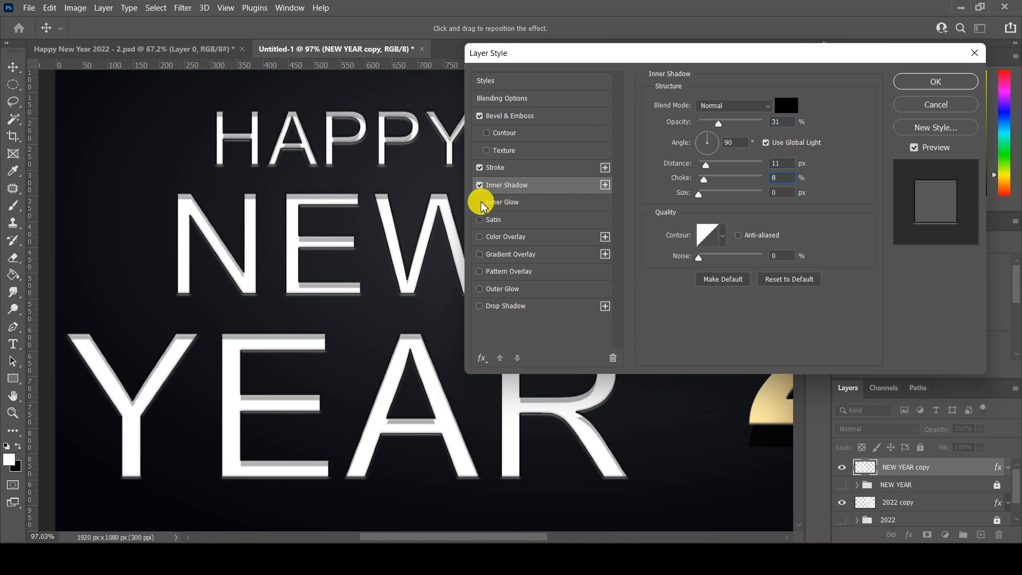
{"action": "type", "text": "8"}
Enable the lettering's Inner Glow and set its opacity to 2%
{"action": "left_click", "coordinate": [481, 205]}
{"action": "left_click", "coordinate": [515, 206]}
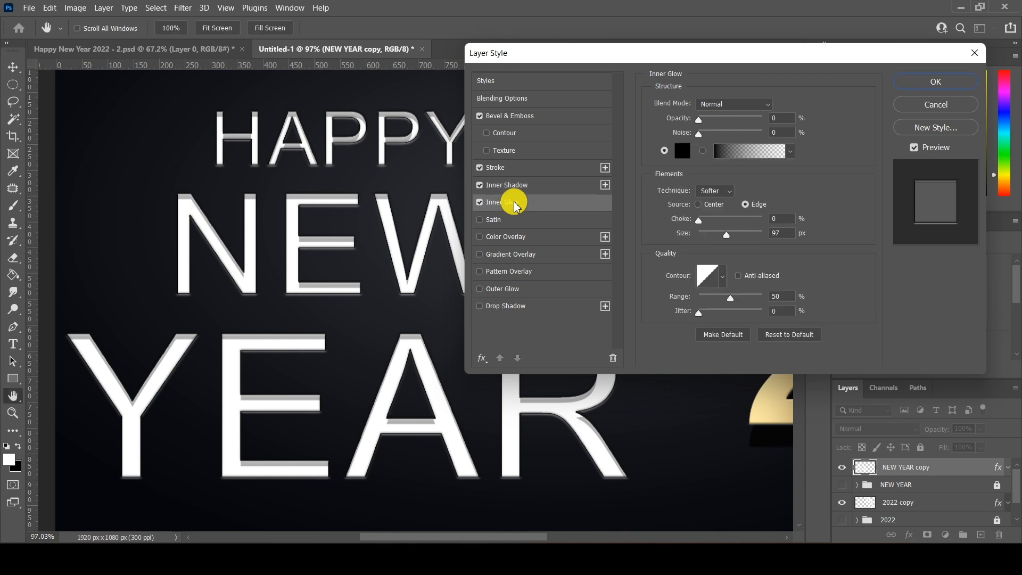
{"action": "left_click", "coordinate": [780, 117]}
{"action": "type", "text": "2"}
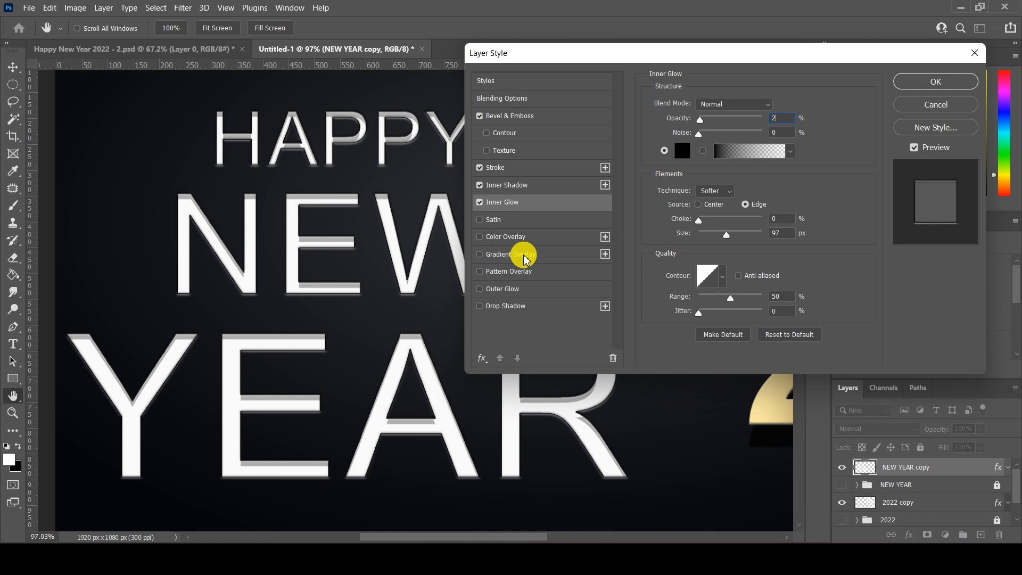
Enable a white Color Overlay at 100% opacity and a Gradient Overlay at 100% opacity and 80% scale
{"action": "left_click", "coordinate": [502, 239]}
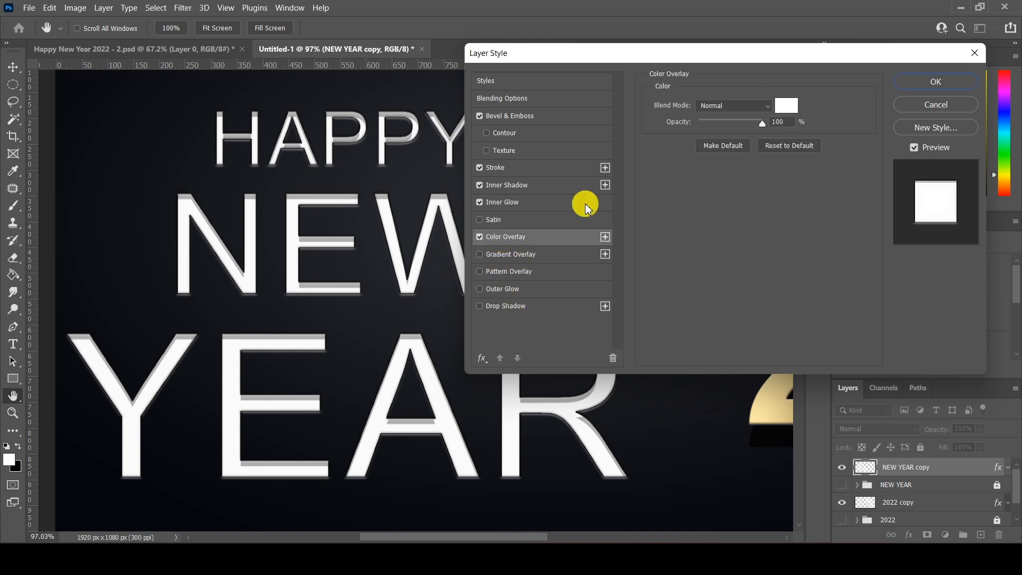
{"action": "left_click_drag", "start_coordinate": [763, 123], "coordinate": [874, 107]}
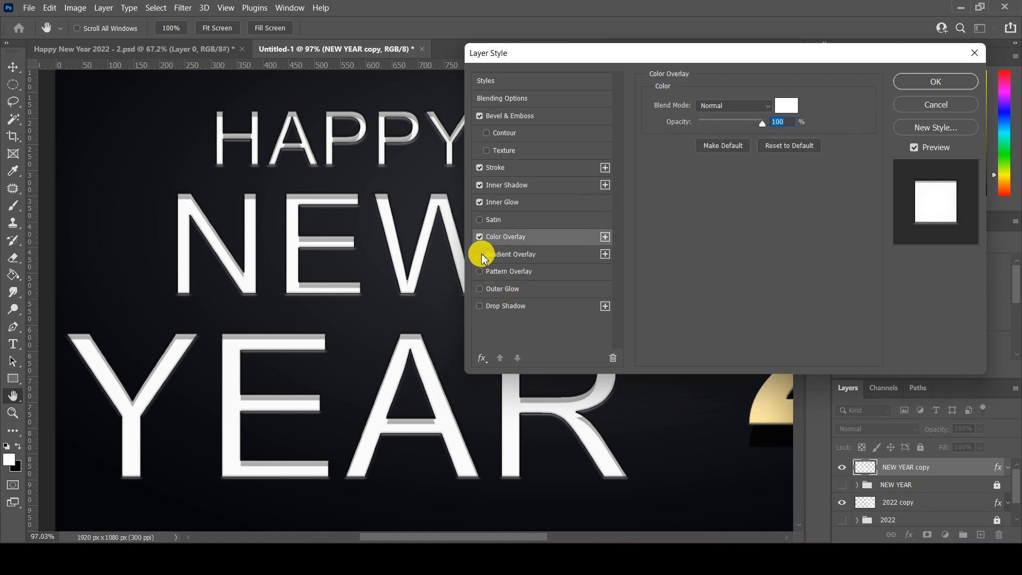
{"action": "left_click", "coordinate": [508, 255]}
{"action": "left_click_drag", "start_coordinate": [699, 122], "coordinate": [797, 109]}
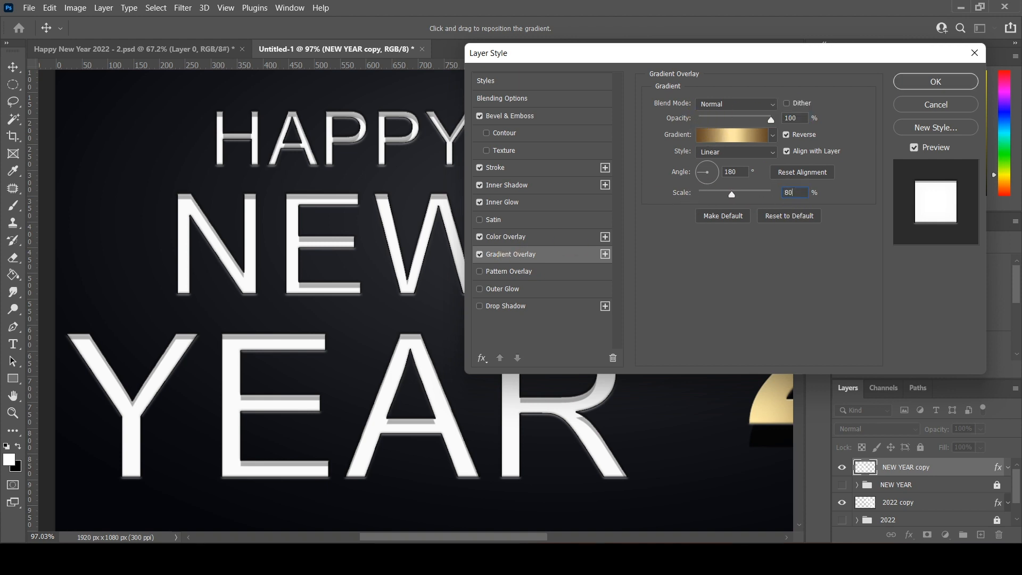
Enable the lettering's Drop Shadow with 60% opacity, 26 px distance, 3% spread and 8 px size
{"action": "left_click", "coordinate": [495, 306]}
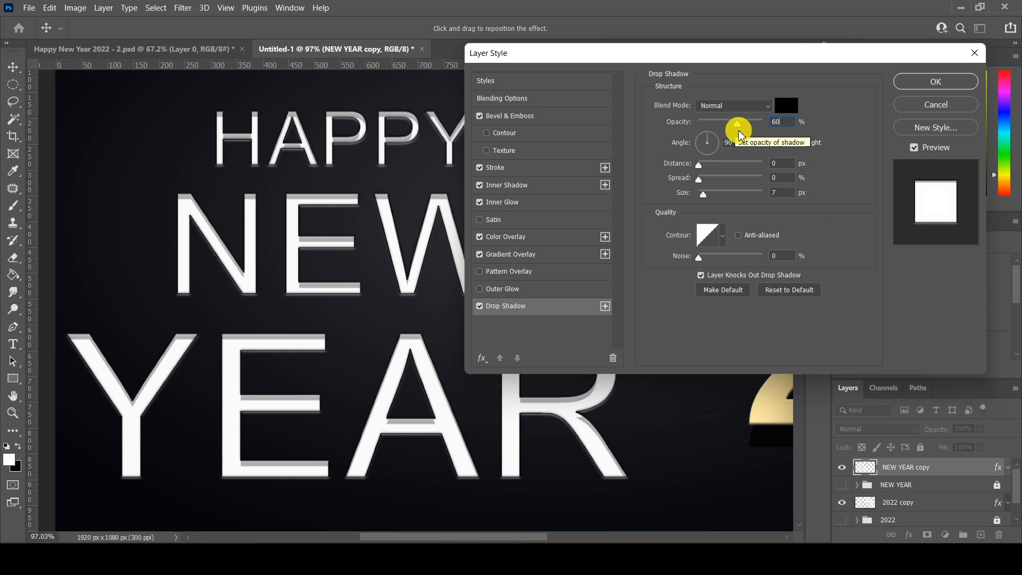
{"action": "left_click_drag", "start_coordinate": [788, 165], "coordinate": [567, 171]}
{"action": "type", "text": "26"}
{"action": "left_click_drag", "start_coordinate": [775, 177], "coordinate": [646, 184]}
{"action": "type", "text": "4"}
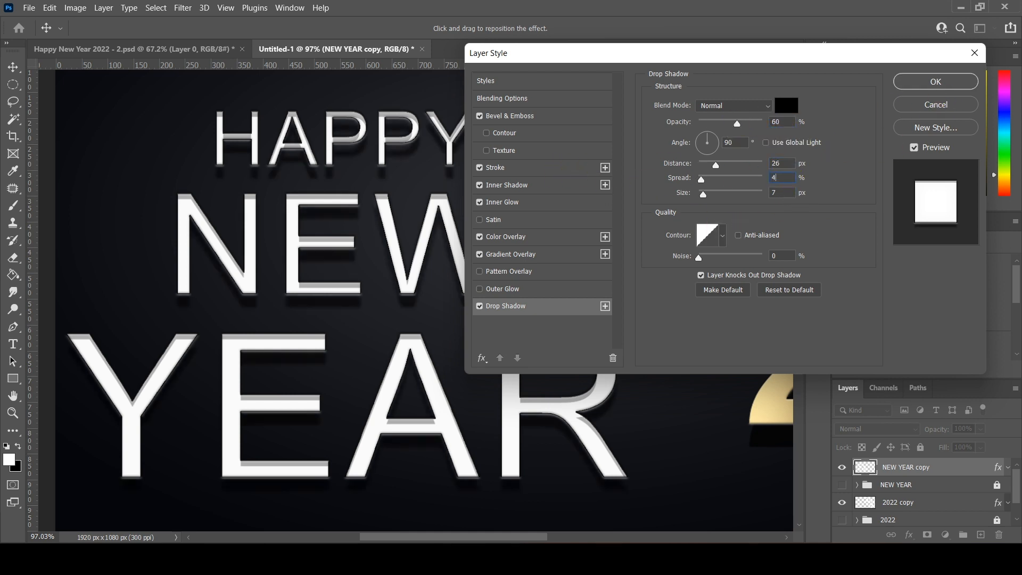
{"action": "type", "text": "3"}
{"action": "left_click_drag", "start_coordinate": [780, 194], "coordinate": [609, 192]}
{"action": "type", "text": "8"}
Enable a white Outer Glow at 15% opacity and apply the layer styles to the NEW YEAR copy layer
{"action": "left_click", "coordinate": [510, 289]}
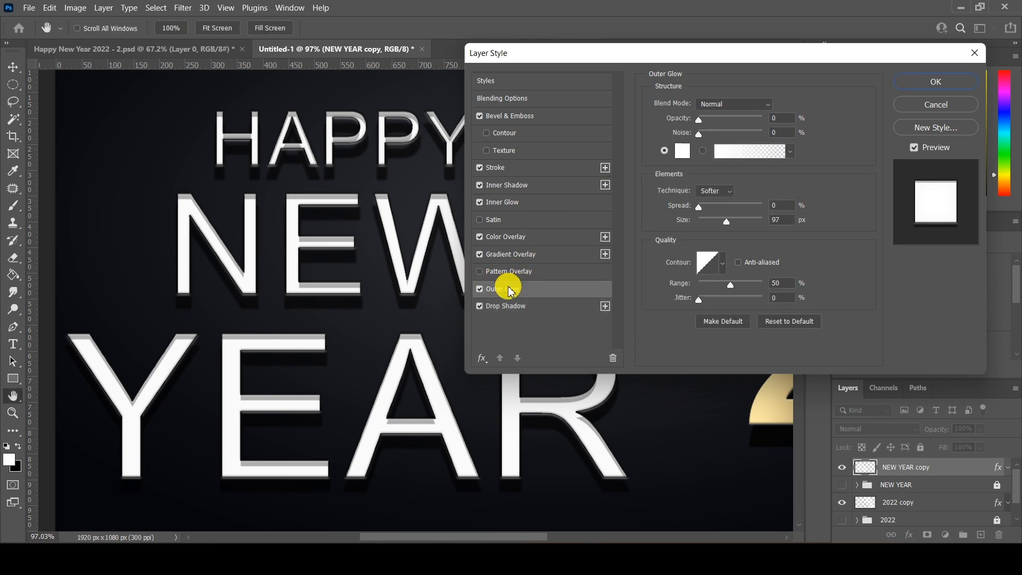
{"action": "left_click", "coordinate": [777, 118]}
{"action": "type", "text": "15"}
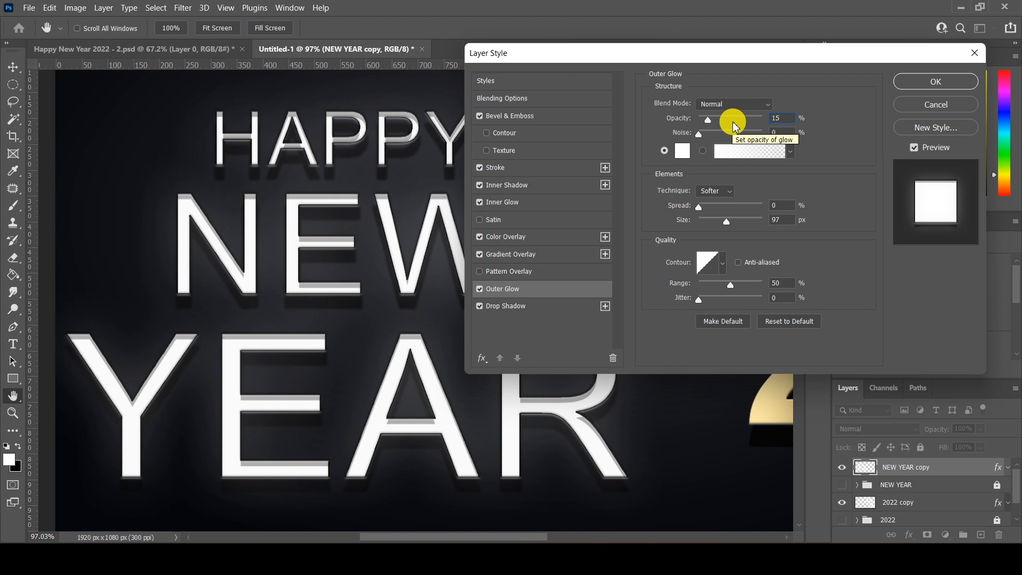
{"action": "left_click", "coordinate": [936, 81]}
{"action": "key", "text": "v"}
{"action": "key", "text": "ctrl+0"}
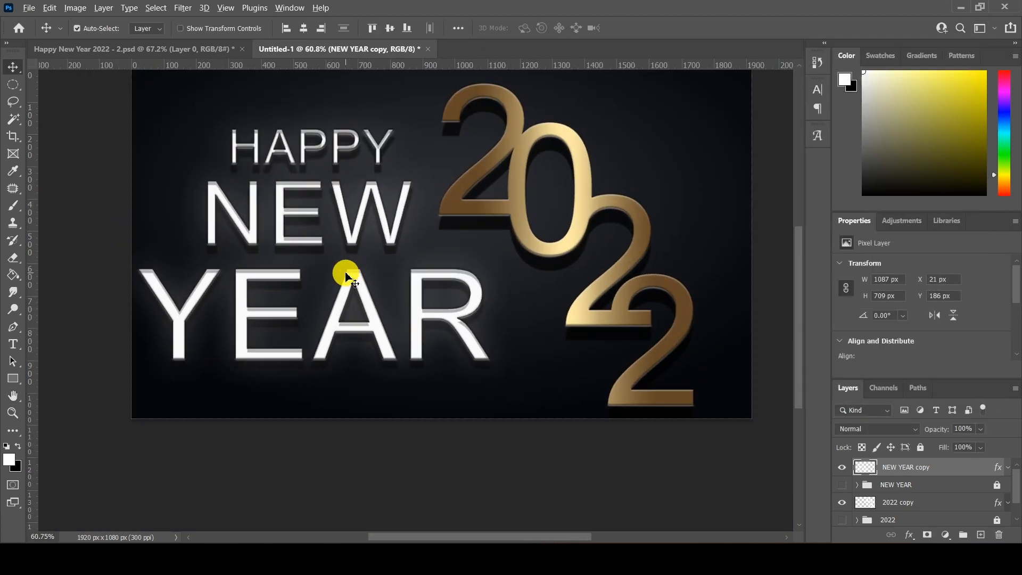
Select the gold digits on the 2022 copy layer with the Magic Wand and add a Hue/Saturation adjustment masked to them
{"action": "scroll", "coordinate": [346, 276], "scroll_direction": "down", "scroll_amount": 1}
{"action": "scroll", "coordinate": [440, 217], "scroll_direction": "up", "scroll_amount": 4}
{"action": "scroll", "coordinate": [538, 181], "scroll_direction": "down", "scroll_amount": 1}
{"action": "left_click", "coordinate": [537, 181]}
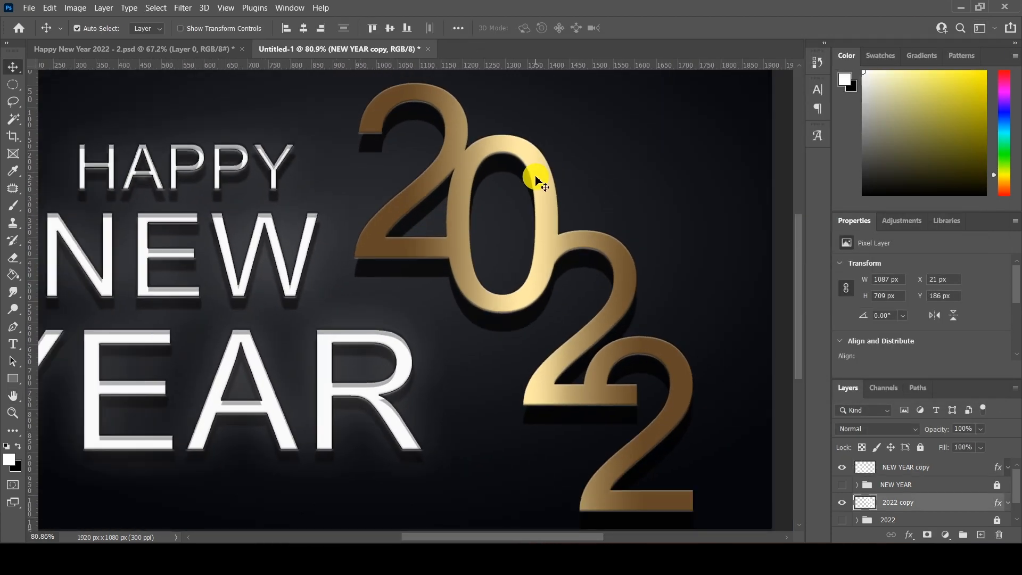
{"action": "left_click", "coordinate": [13, 118]}
{"action": "left_click", "coordinate": [426, 95]}
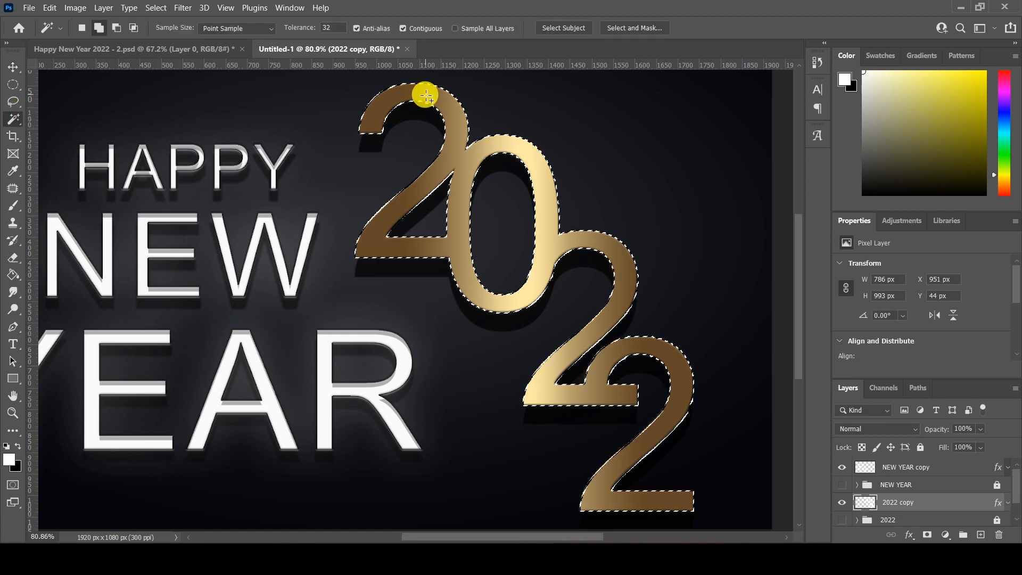
{"action": "scroll", "coordinate": [548, 235], "scroll_direction": "down", "scroll_amount": 1}
{"action": "scroll", "coordinate": [554, 211], "scroll_direction": "up", "scroll_amount": 1}
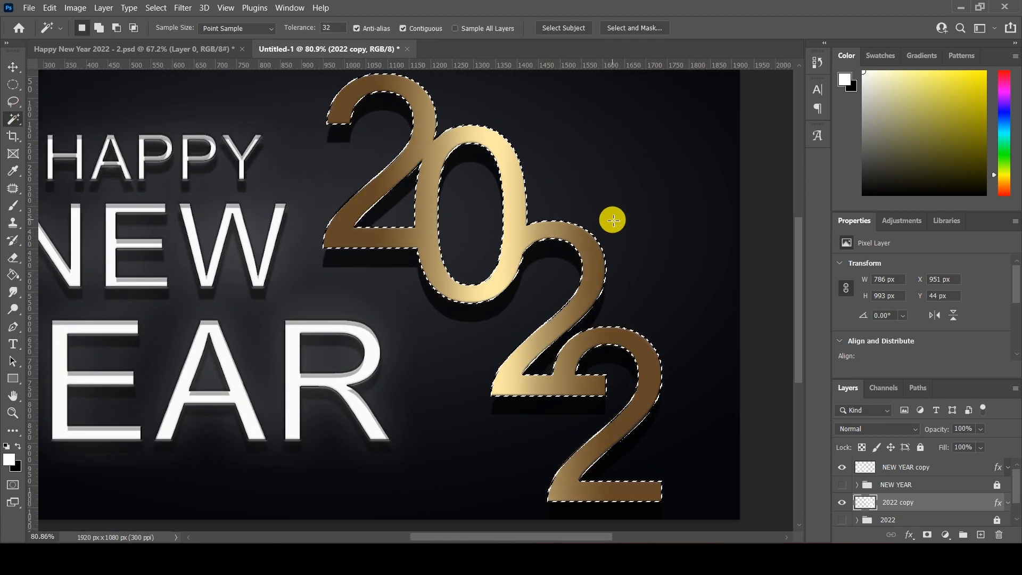
{"action": "left_click", "coordinate": [946, 535]}
{"action": "left_click", "coordinate": [944, 408]}
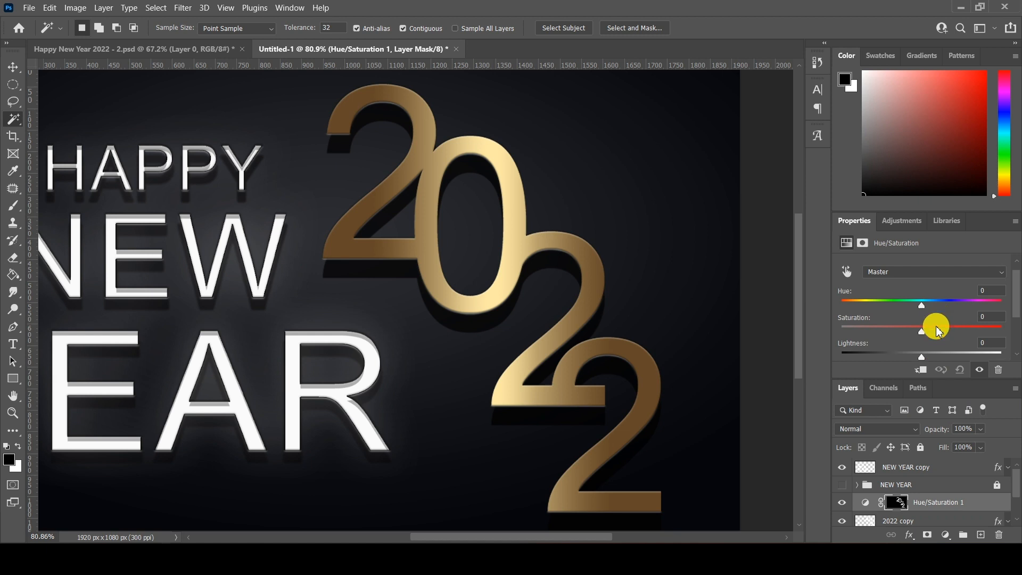
Set the digits' Hue/Saturation adjustment to saturation +58 and lightness -5, and compare the digits with and without it
{"action": "left_click_drag", "start_coordinate": [921, 321], "coordinate": [968, 321]}
{"action": "mouse_move", "coordinate": [922, 346]}
{"action": "left_mouse_down"}
{"action": "mouse_move", "coordinate": [940, 343]}
{"action": "mouse_move", "coordinate": [920, 350]}
{"action": "left_mouse_up"}
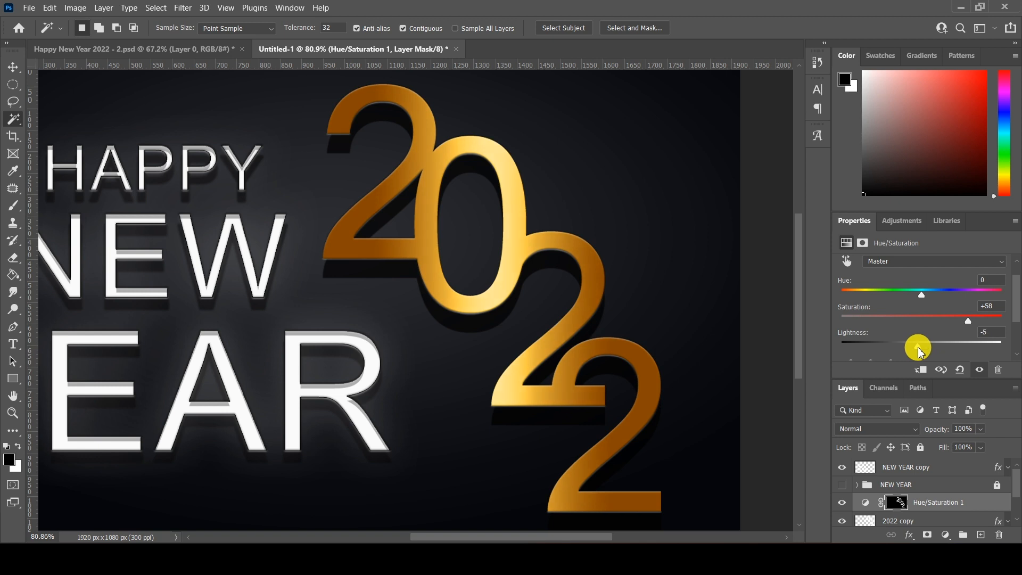
{"action": "left_click", "coordinate": [842, 503]}
{"action": "left_click", "coordinate": [841, 503]}
{"action": "left_click", "coordinate": [841, 503]}
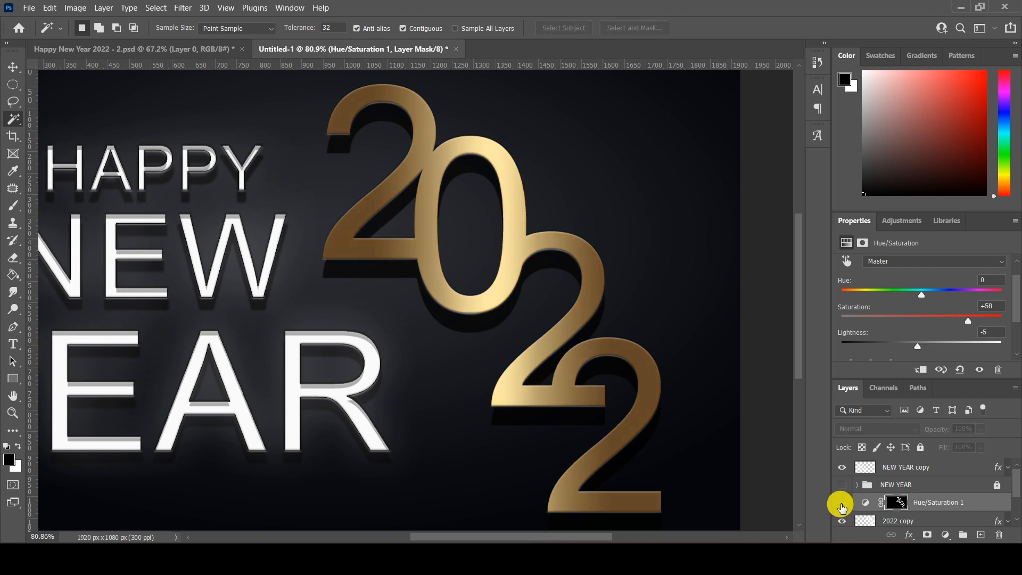
{"action": "left_click", "coordinate": [841, 503]}
Set the digits' Hue/Saturation adjustment to saturation +52 and lightness -17, and compare the result with it hidden
{"action": "scroll", "coordinate": [549, 312], "scroll_direction": "down", "scroll_amount": 4}
{"action": "scroll", "coordinate": [527, 298], "scroll_direction": "up", "scroll_amount": 2}
{"action": "left_click_drag", "start_coordinate": [968, 336], "coordinate": [909, 352]}
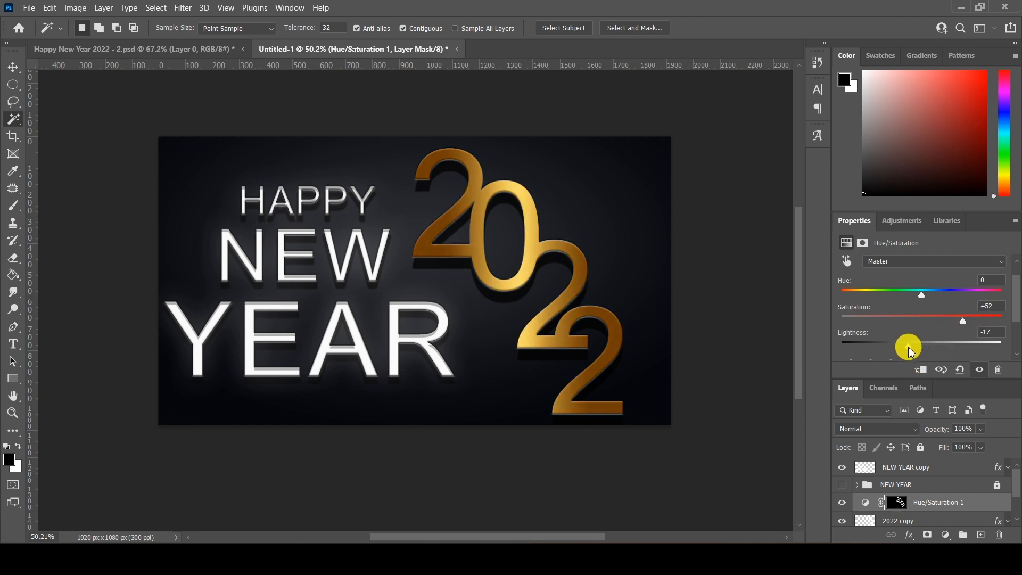
{"action": "left_click", "coordinate": [842, 504]}
{"action": "left_click", "coordinate": [842, 503]}
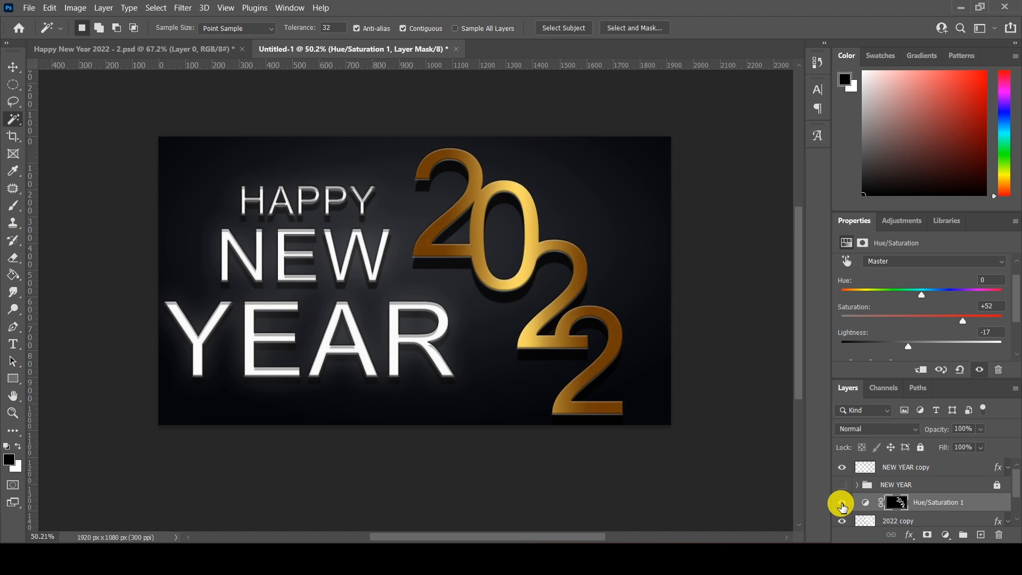
Expand the 2022 copy layer's effects and toggle them off and on to compare the digits with and without styling
{"action": "scroll", "coordinate": [561, 234], "scroll_direction": "up", "scroll_amount": 2}
{"action": "left_click", "coordinate": [12, 66]}
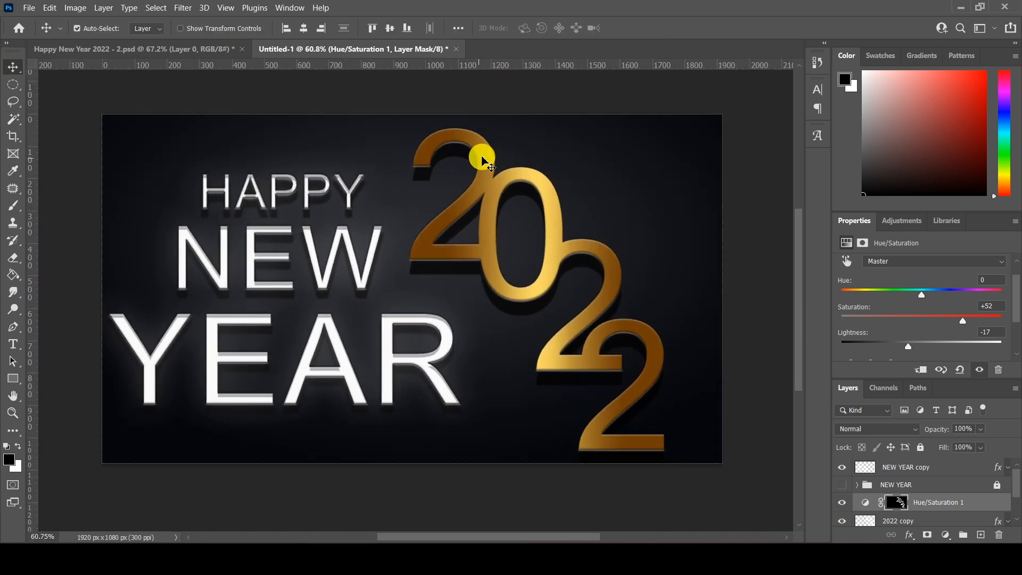
{"action": "scroll", "coordinate": [932, 452], "scroll_direction": "down", "scroll_amount": 2}
{"action": "left_click", "coordinate": [1008, 484]}
{"action": "left_click", "coordinate": [873, 501]}
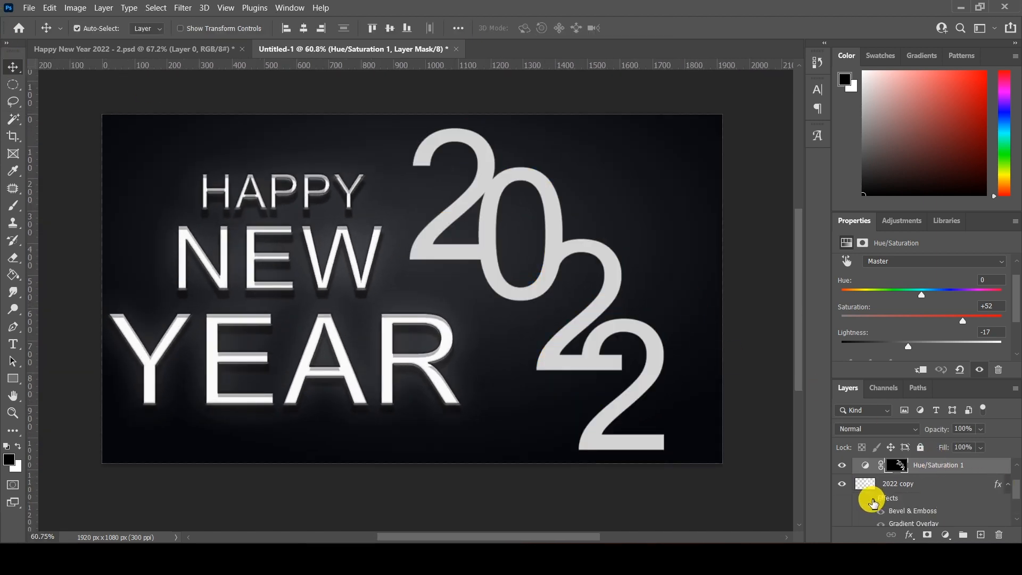
{"action": "left_click", "coordinate": [874, 500]}
{"action": "left_click", "coordinate": [874, 500]}
{"action": "left_click", "coordinate": [873, 500]}
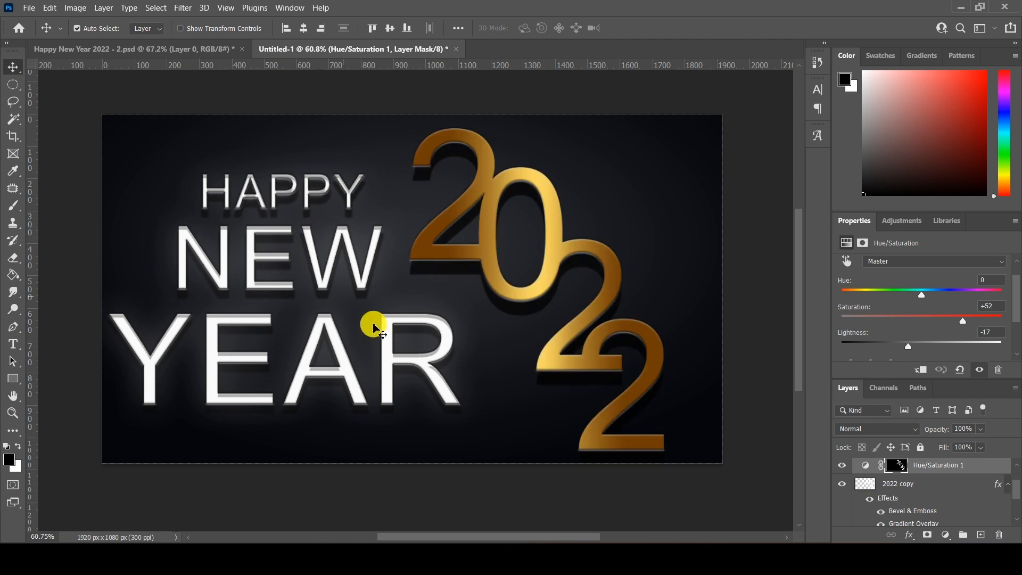
Toggle the NEW YEAR copy layer's effects off and on to compare the lettering, and inspect the whole design
{"action": "left_click", "coordinate": [374, 326]}
{"action": "left_click", "coordinate": [1008, 467]}
{"action": "left_click", "coordinate": [872, 487]}
{"action": "left_click", "coordinate": [871, 487]}
{"action": "left_click", "coordinate": [872, 487]}
{"action": "left_click", "coordinate": [871, 486]}
{"action": "left_click", "coordinate": [870, 486]}
{"action": "left_click", "coordinate": [870, 486]}
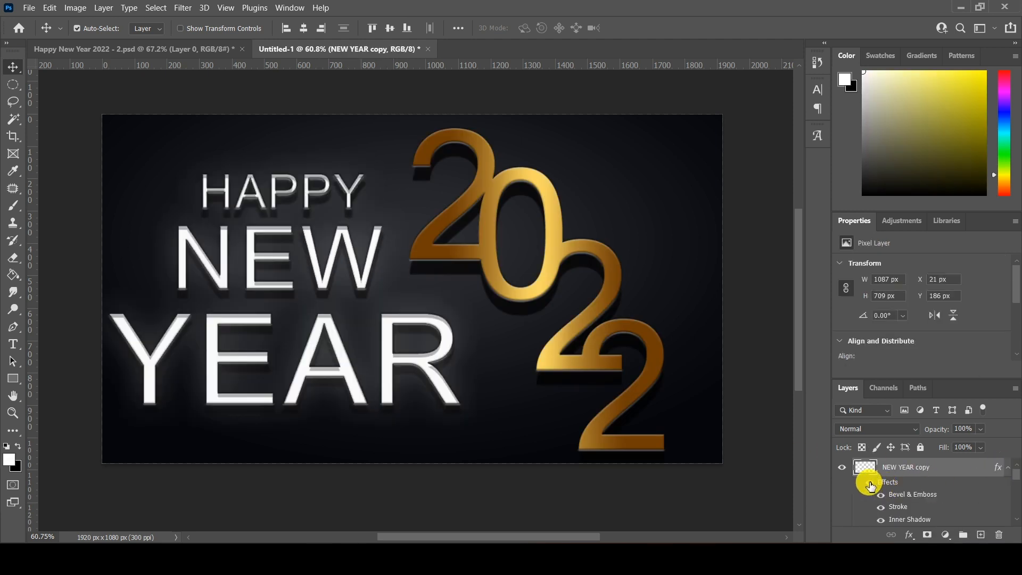
{"action": "scroll", "coordinate": [601, 224], "scroll_direction": "down", "scroll_amount": 2}
{"action": "scroll", "coordinate": [576, 229], "scroll_direction": "up", "scroll_amount": 5}
{"action": "scroll", "coordinate": [577, 231], "scroll_direction": "down", "scroll_amount": 2}
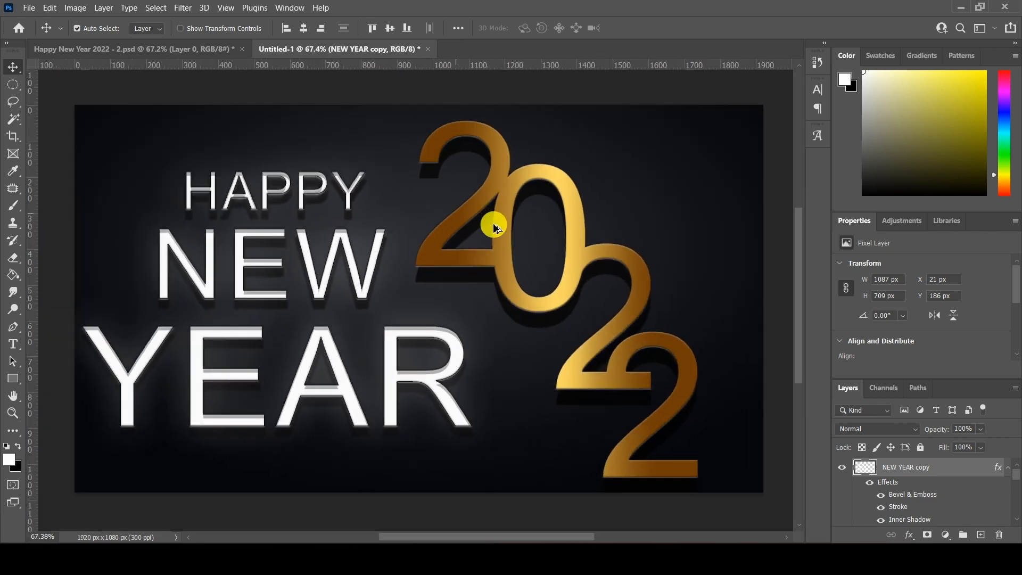